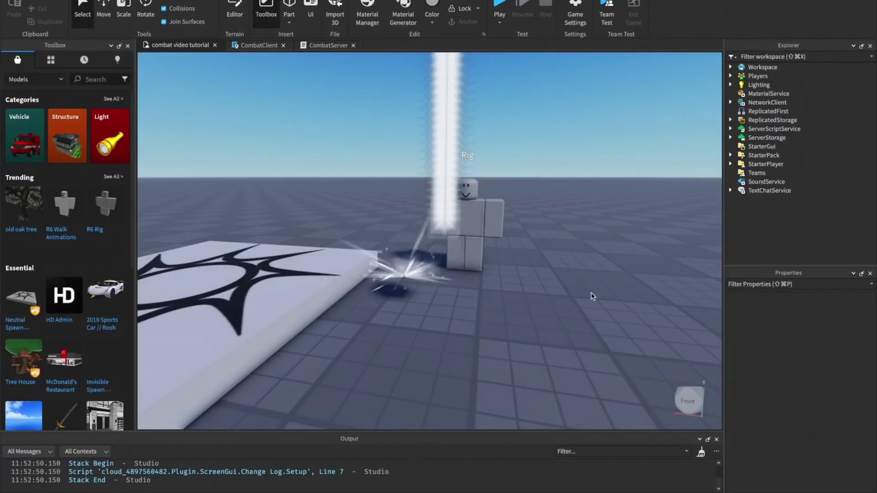
Step: Start a playtest and strike the rig with the character's attack several times to test the combat hits
right_click_drag(591, 297, 573, 251)
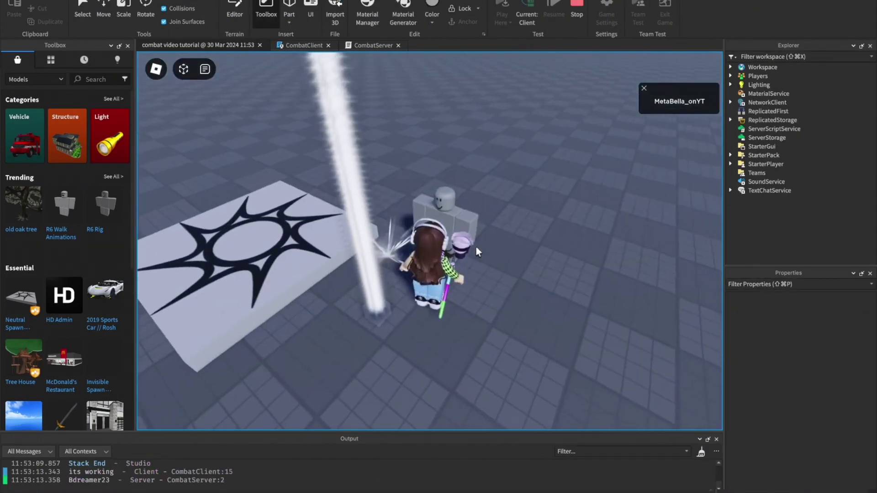
left_click(475, 246)
key("s")
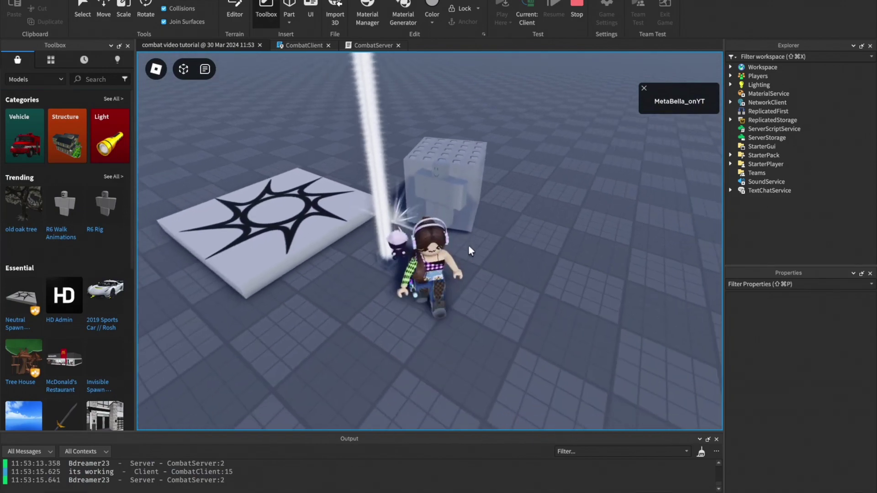
key("w")
right_click_drag(469, 246, 548, 129)
left_click(459, 246)
key("s")
key("w")
key("s")
key("w")
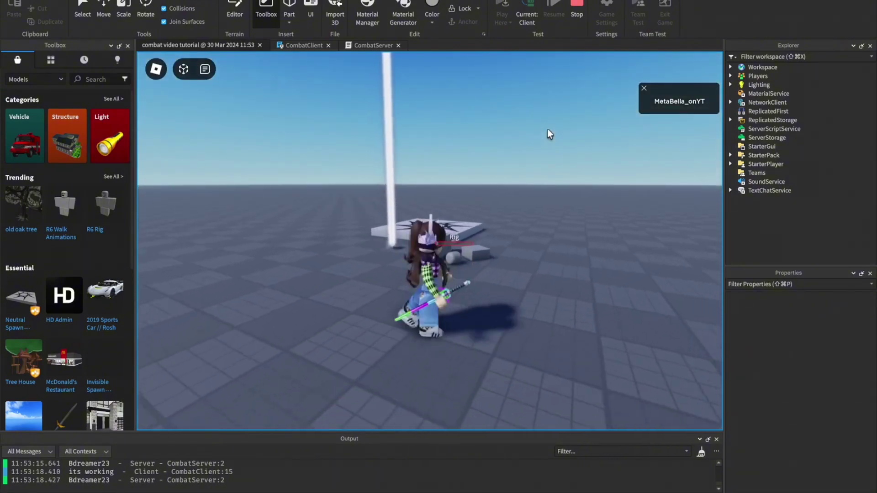
Step: Walk the character around the fallen rig to examine the particle effects beside it from several sides, and stop the playtest
right_click_drag(547, 129, 547, 128)
key("s")
key("w")
key("s")
key("d")
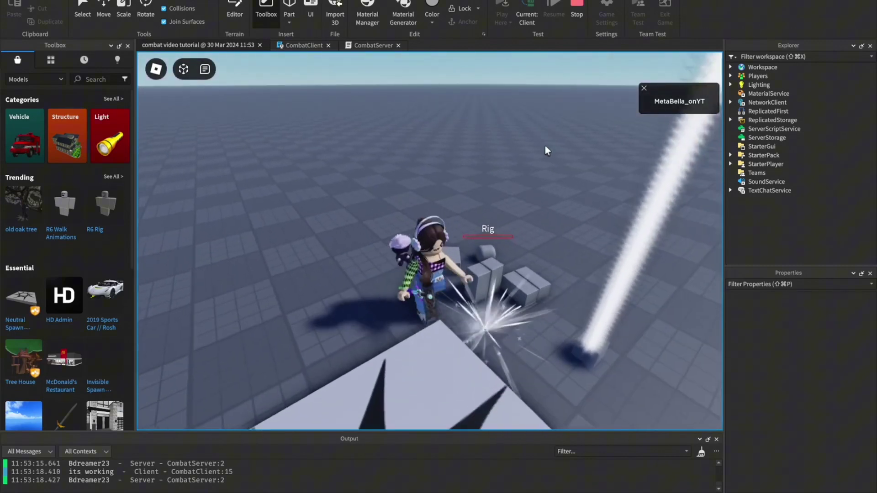
key("s")
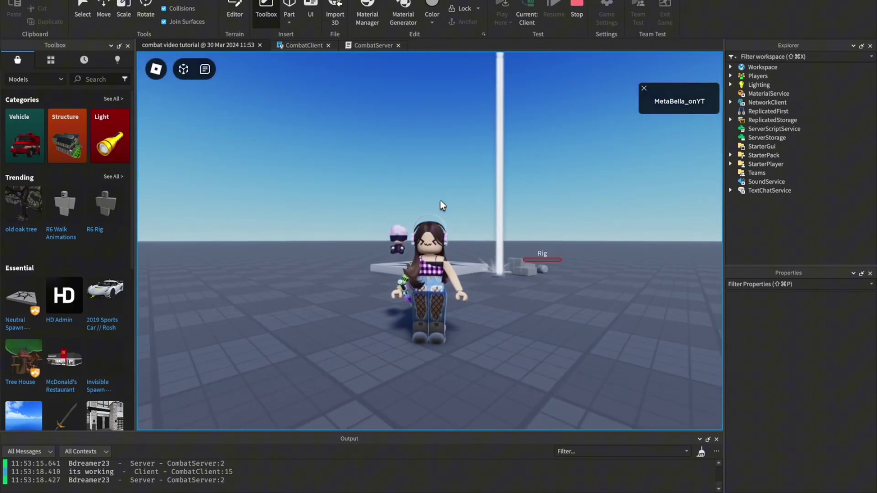
right_click_drag(440, 263, 441, 262)
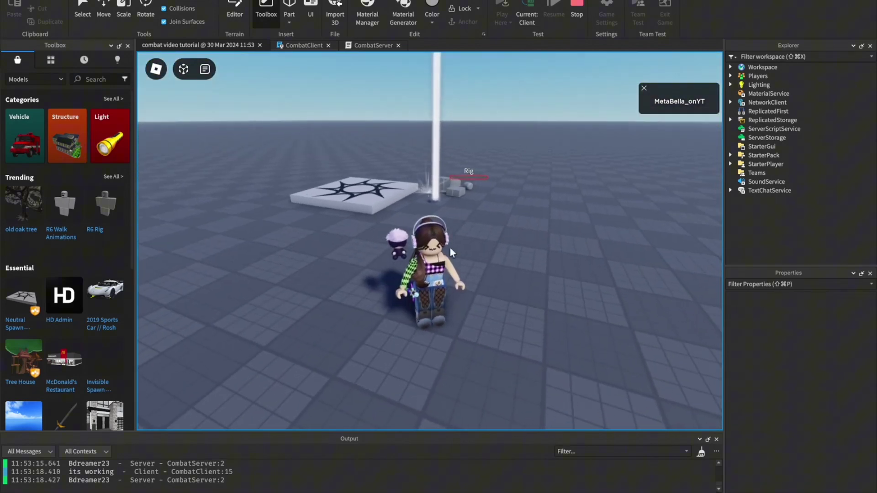
right_click_drag(468, 204, 470, 198)
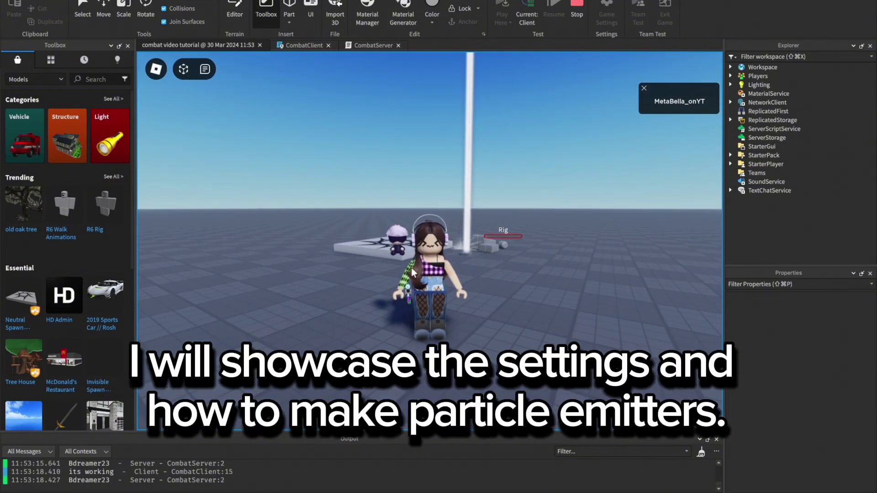
right_click_drag(470, 199, 451, 170)
key("w")
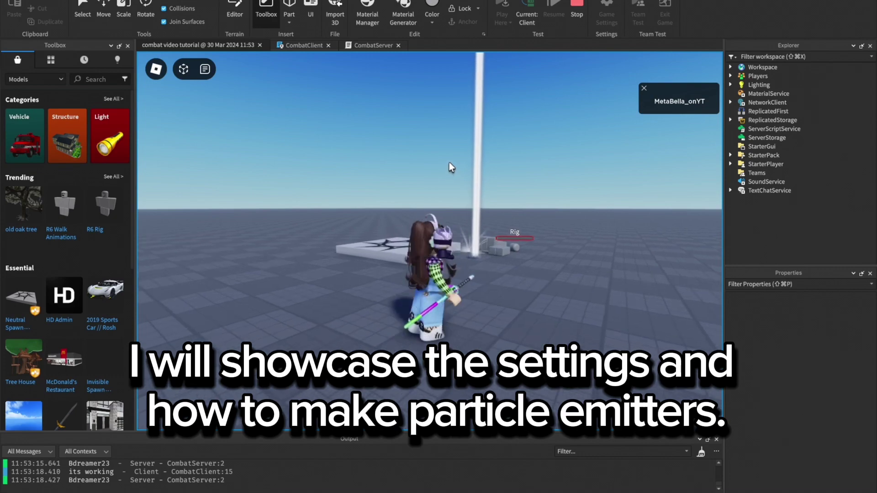
key("s")
key("d")
right_click_drag(552, 84, 500, 187)
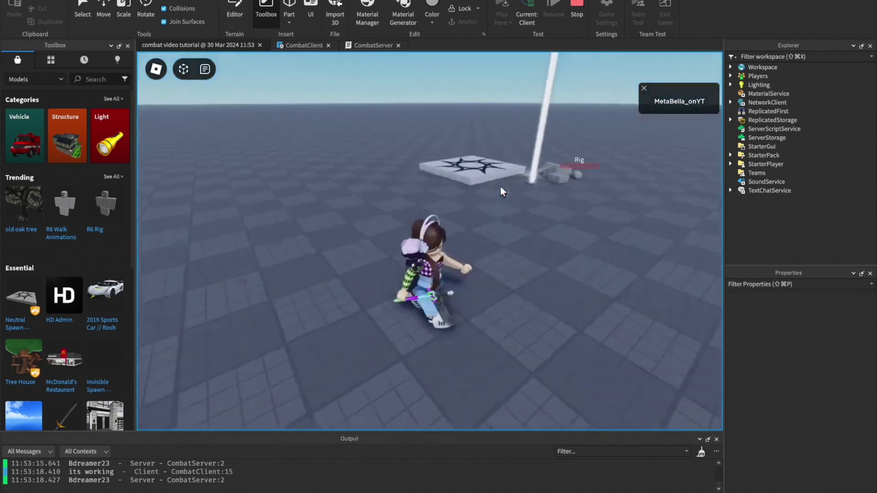
key("w")
key("d")
key("w")
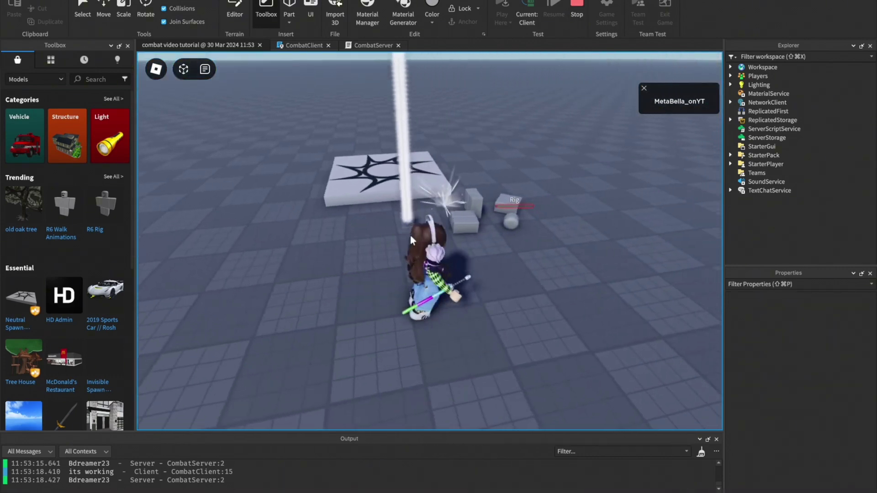
key("w")
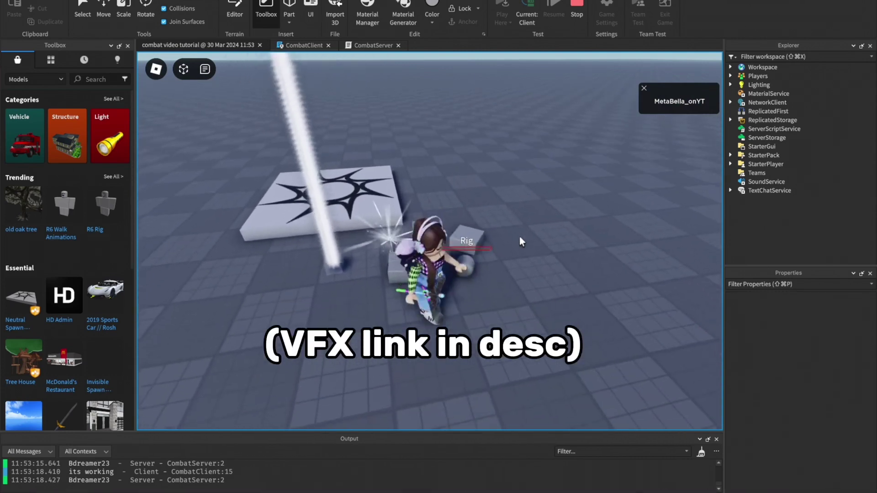
key("s")
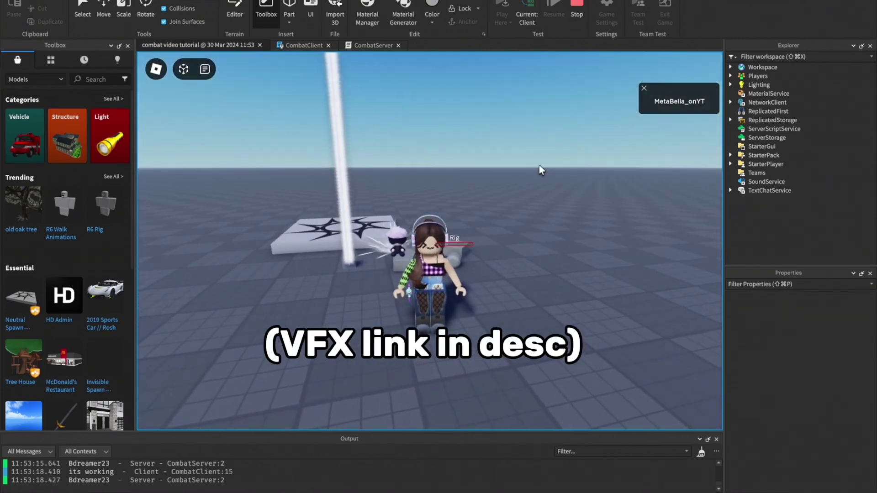
left_click(577, 10)
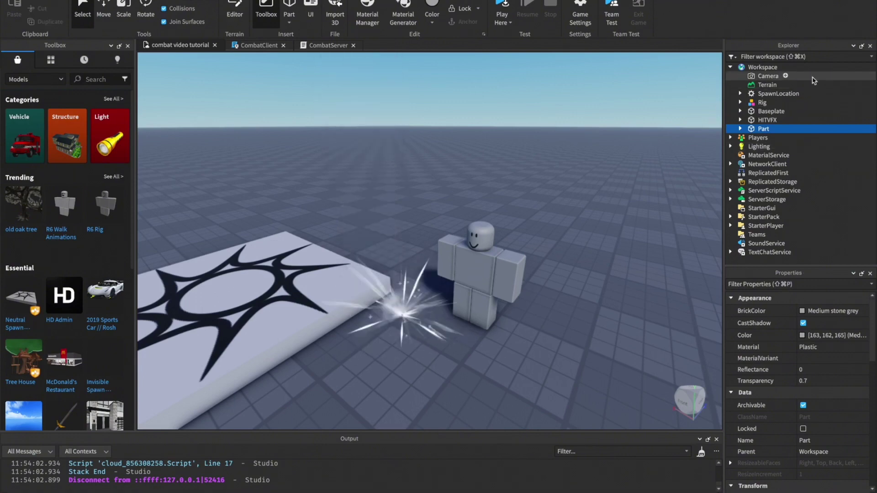
Step: Delete the existing semi-transparent Part from the Workspace and insert a new block part near the rig
key("Delete")
left_click(291, 22)
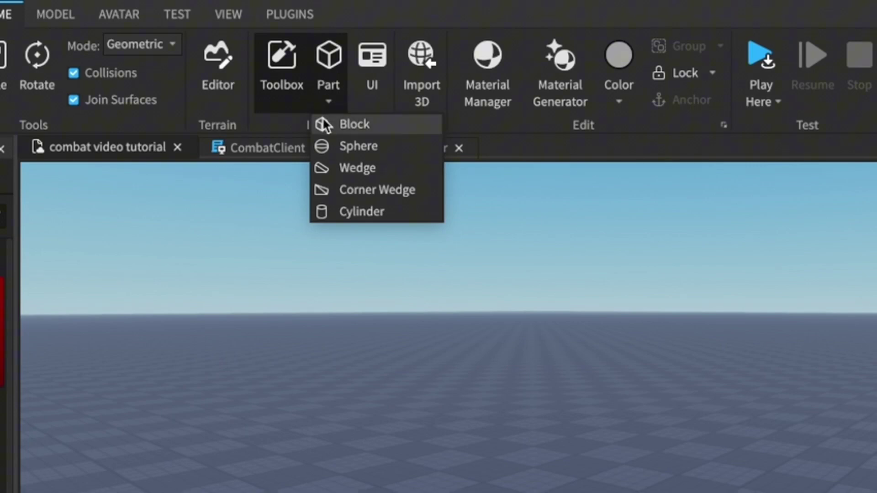
left_click(323, 121)
left_click_drag(416, 237, 509, 364)
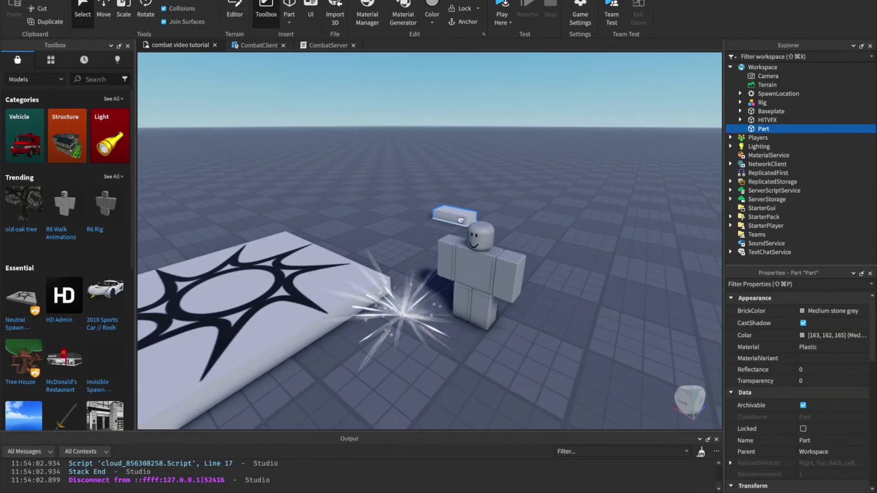
key("q")
key("d")
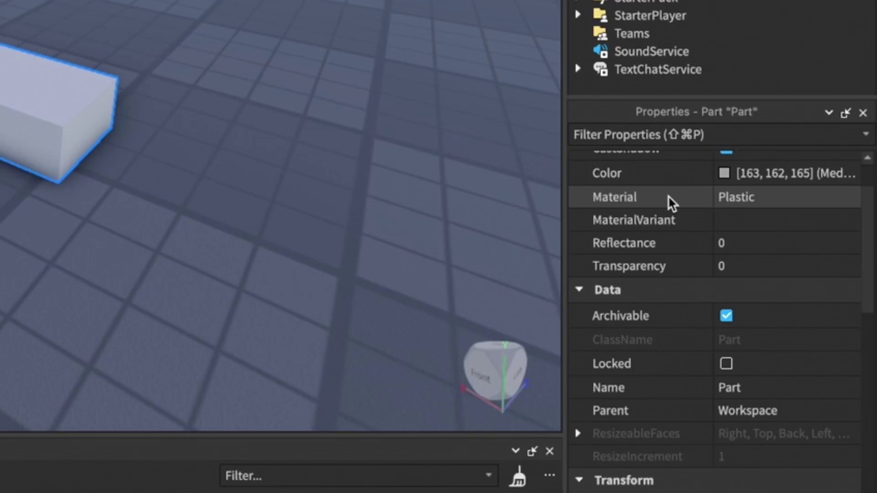
Step: Set the new block part's size to 1, 1, 1
scroll(667, 196, "down", 3)
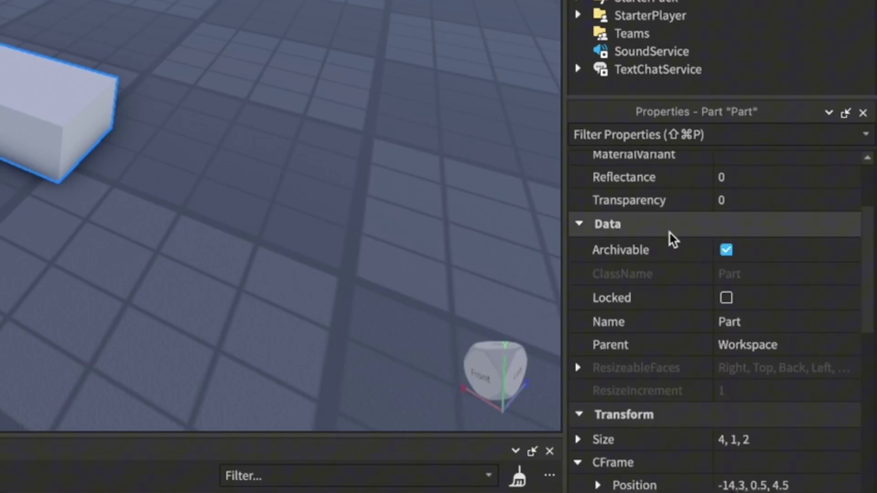
scroll(672, 243, "down", 5)
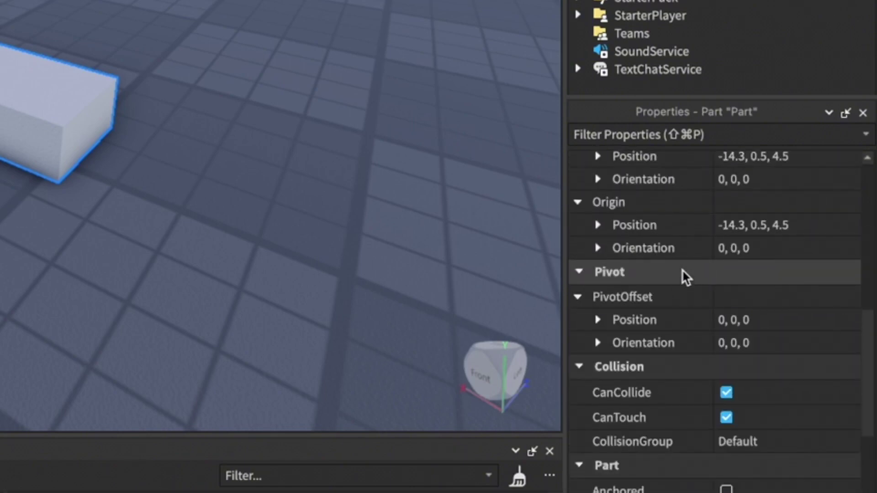
scroll(684, 274, "up", 3)
left_click(709, 242)
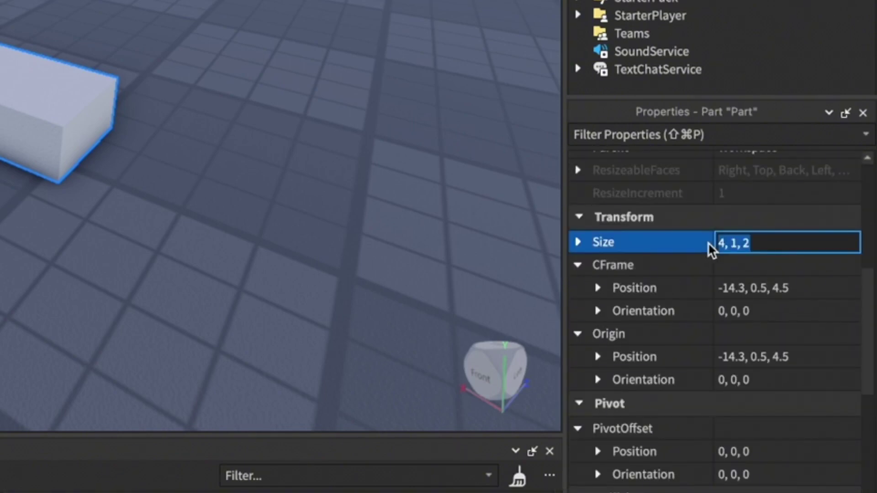
key("Return")
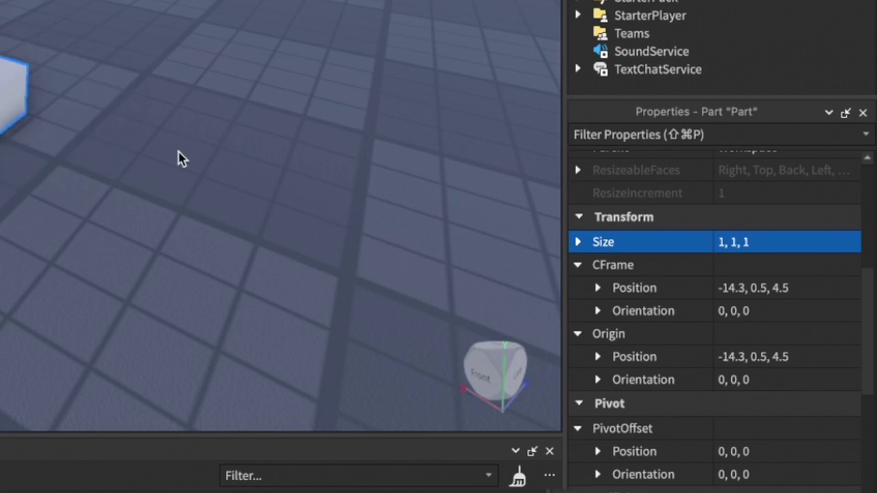
Step: Set the block part's transparency to 0.7
scroll(813, 300, "up", 5)
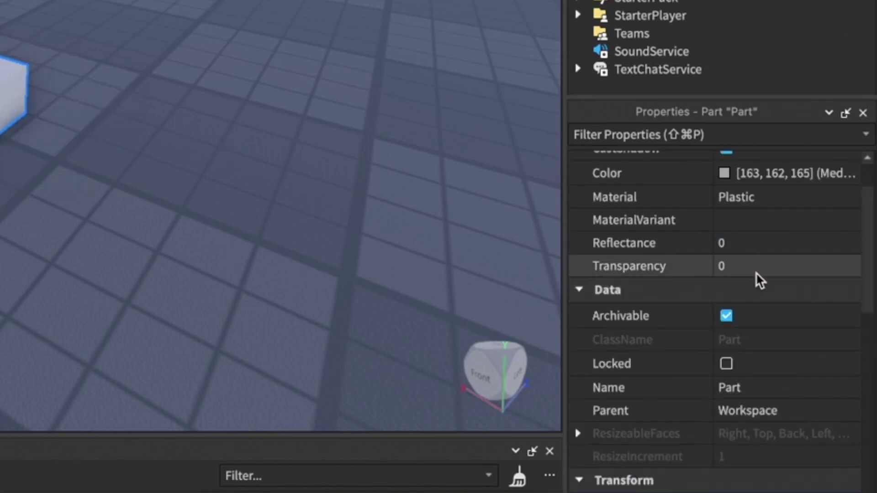
left_click(742, 268)
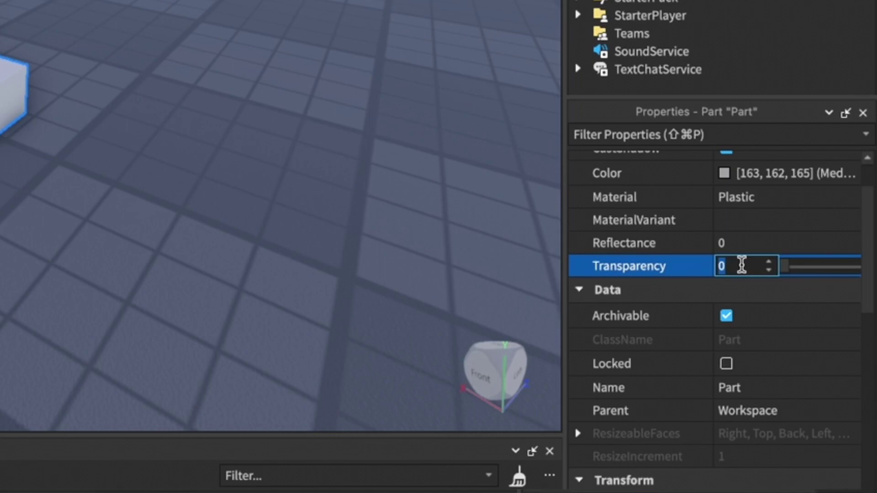
type(".7")
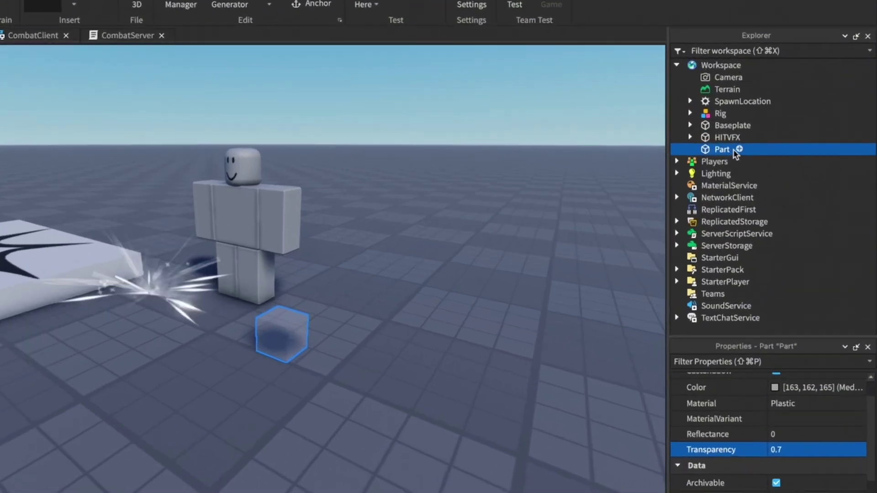
Step: Add an Attachment object inside the new block part
left_click(777, 128)
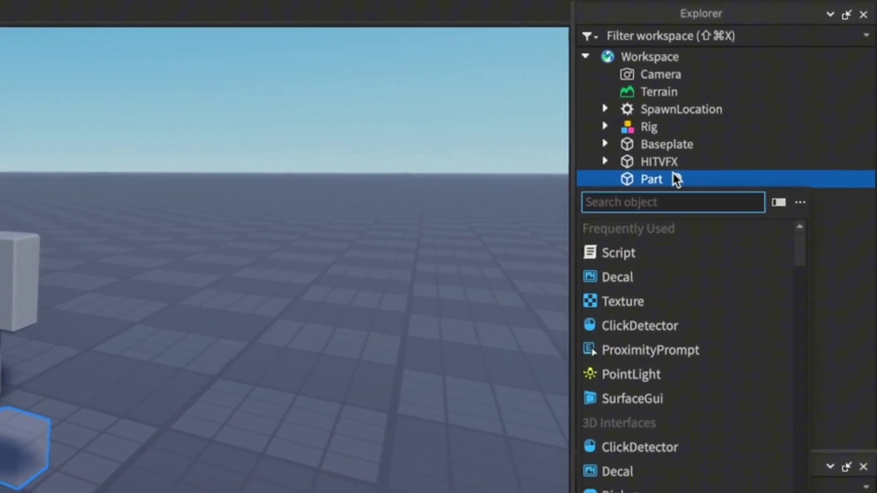
type("a")
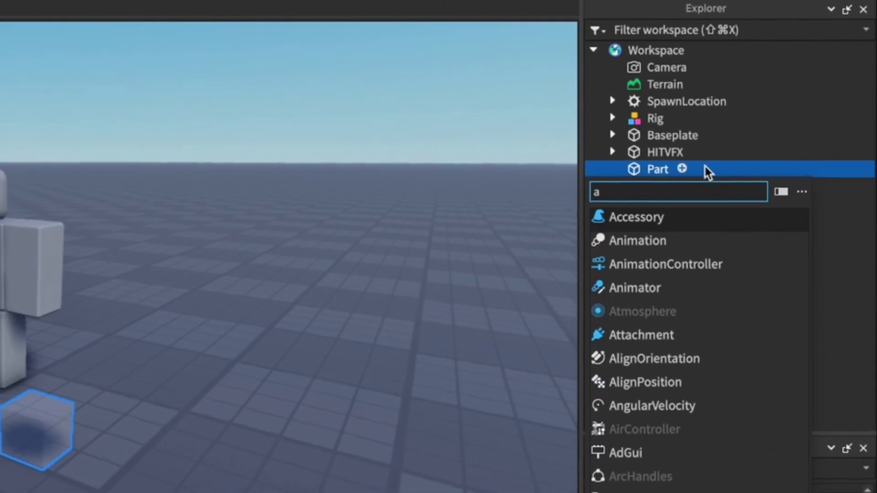
type("t")
left_click(643, 237)
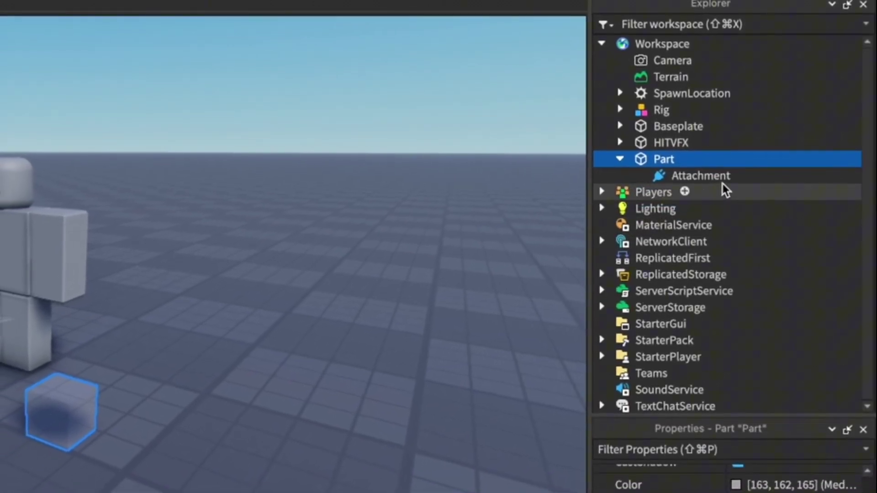
Step: Add a ParticleEmitter inside the attachment, and activate the Move tool with the attachment selected
left_click(745, 173)
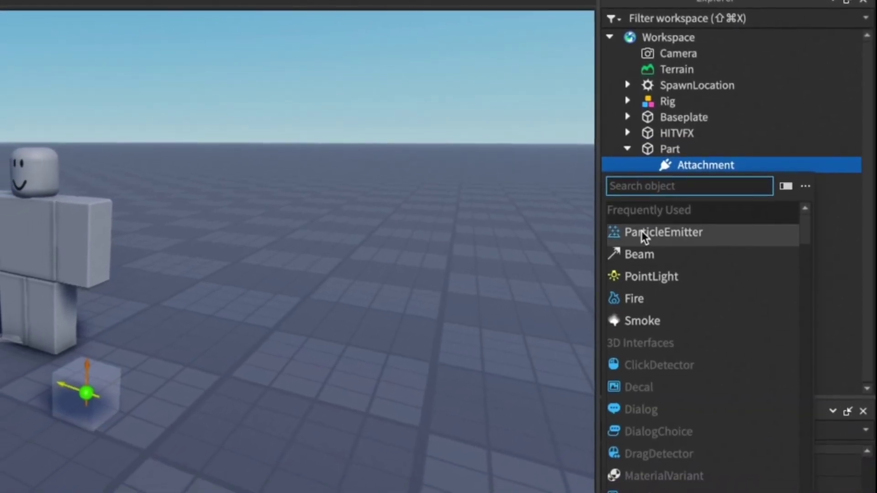
left_click(644, 229)
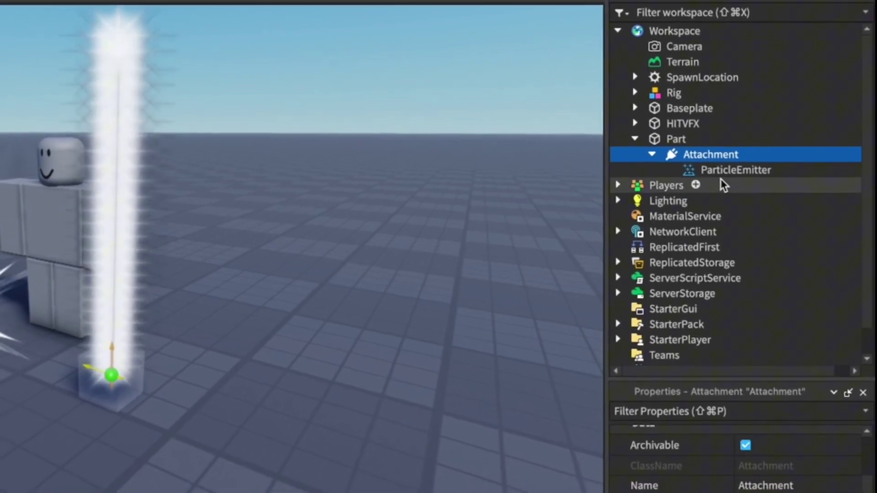
right_click_drag(392, 197, 391, 176)
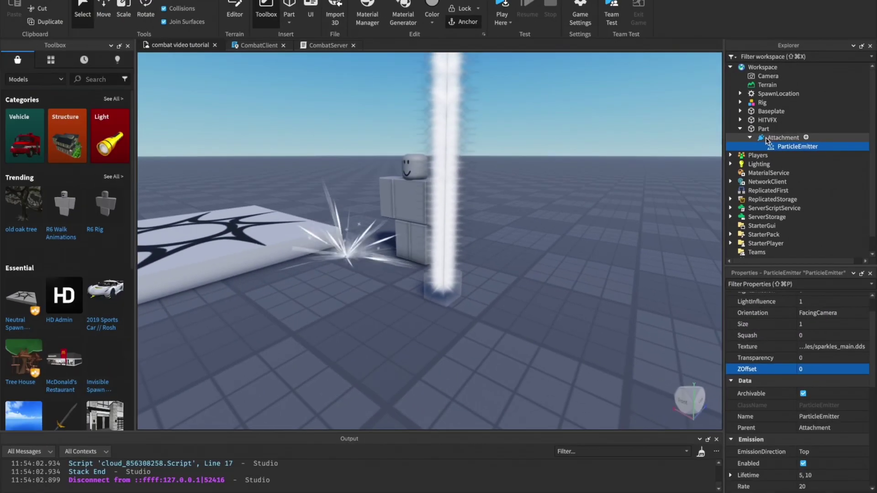
left_click(685, 136)
left_click(108, 11)
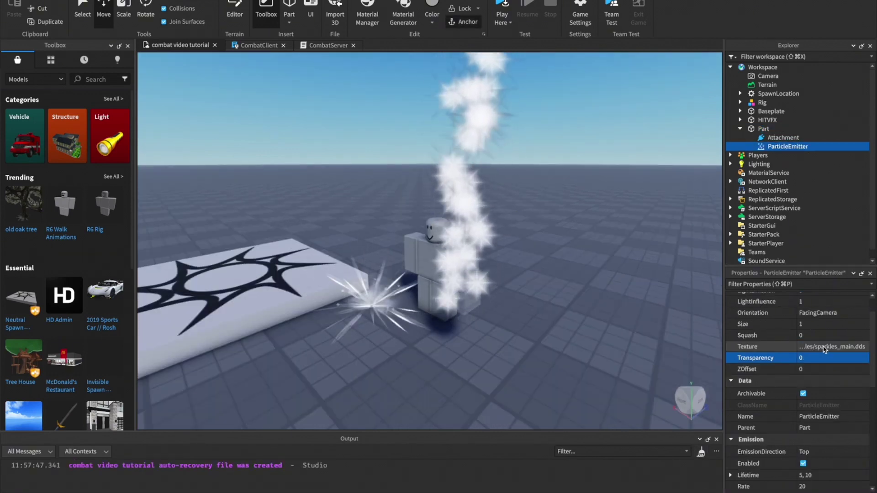
left_click(824, 350)
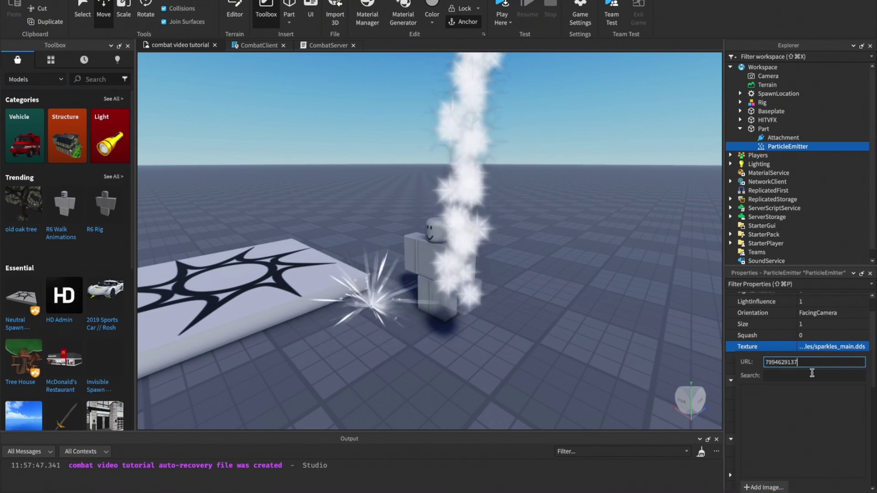
key("Return")
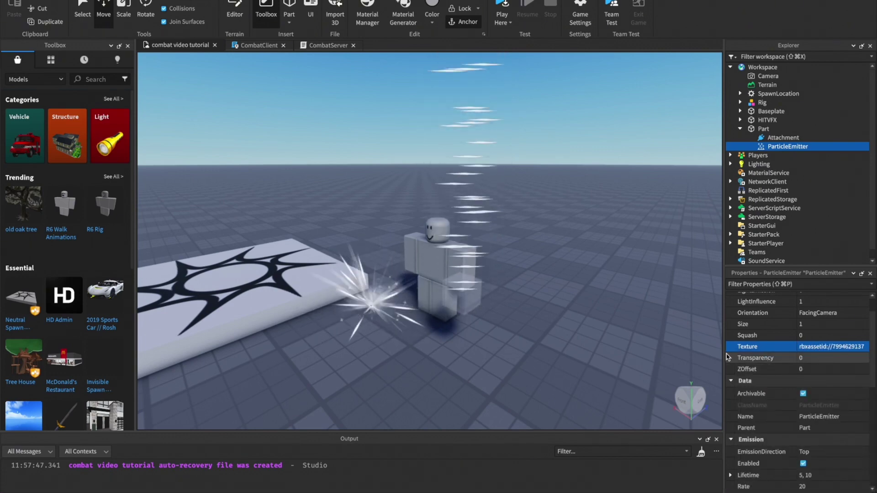
right_click_drag(574, 321, 573, 322)
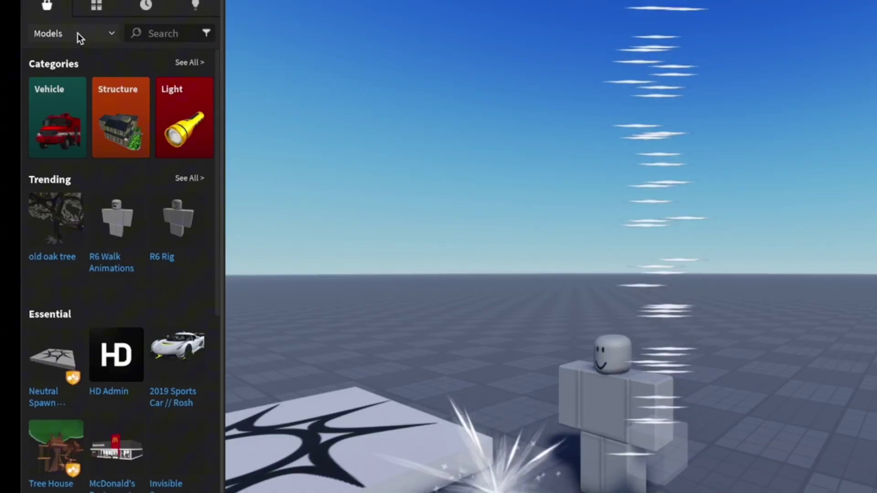
Step: Search the Toolbox image assets for "particle" and browse the resulting textures
left_click(62, 38)
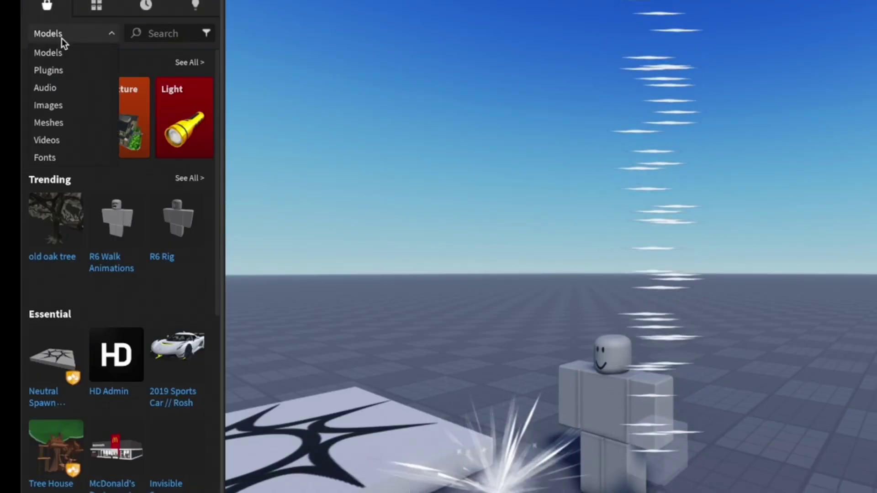
left_click(61, 109)
left_click(159, 36)
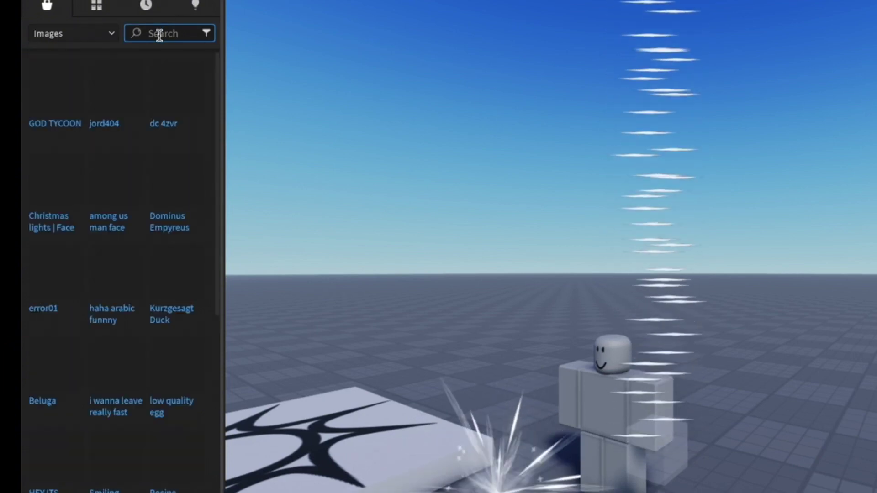
left_click(160, 34)
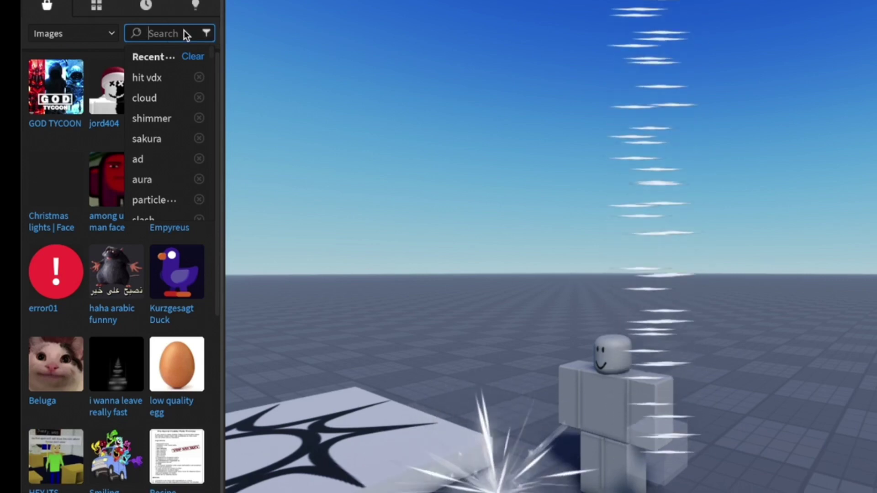
type("particl")
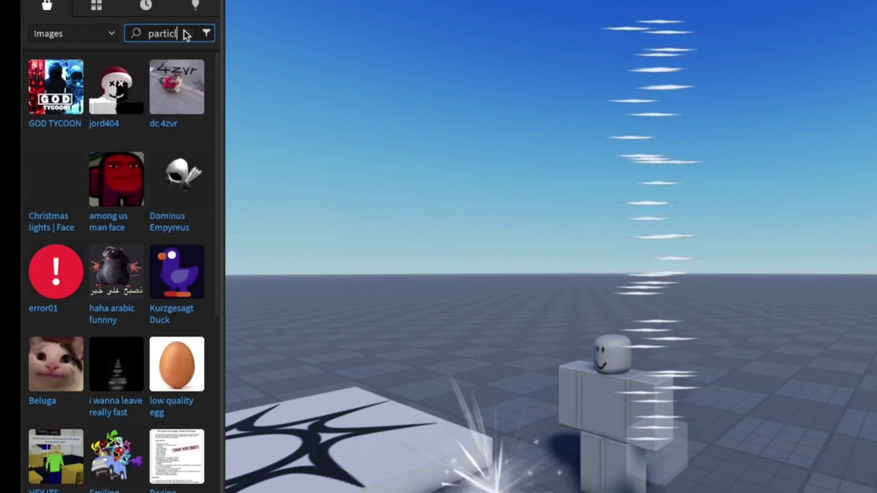
type("e")
key("Return")
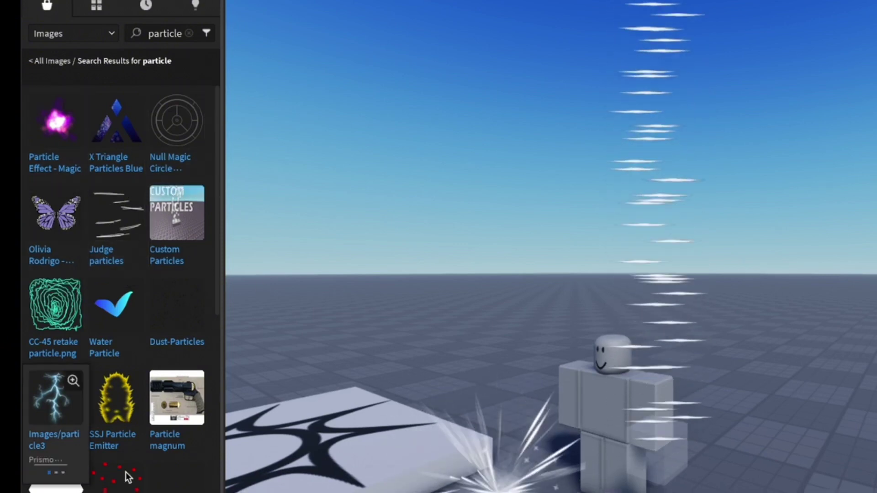
scroll(154, 367, "down", 6)
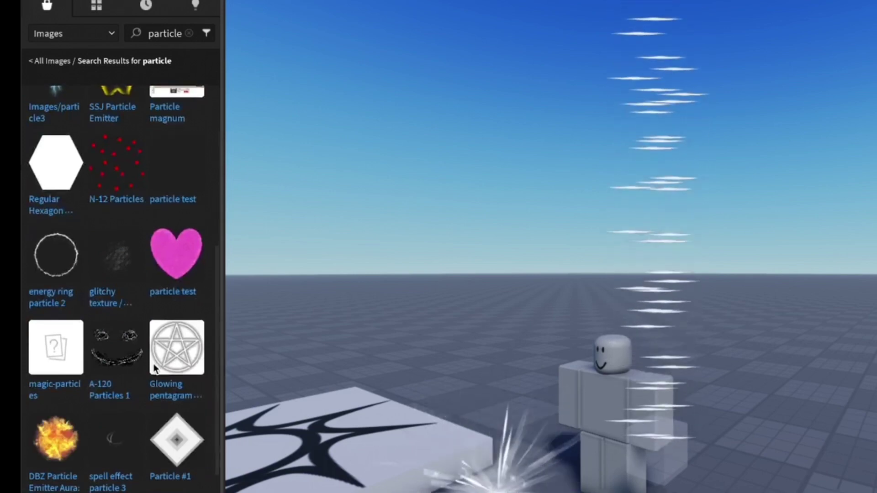
scroll(154, 367, "down", 3)
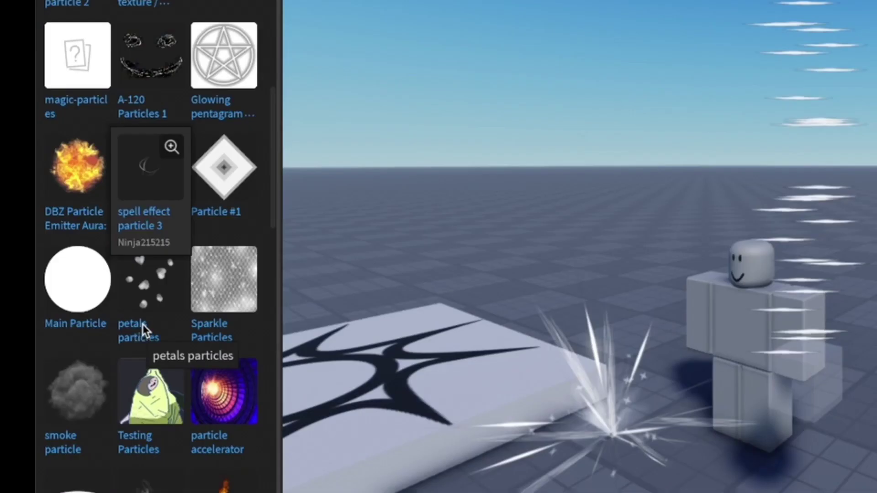
right_click(109, 404)
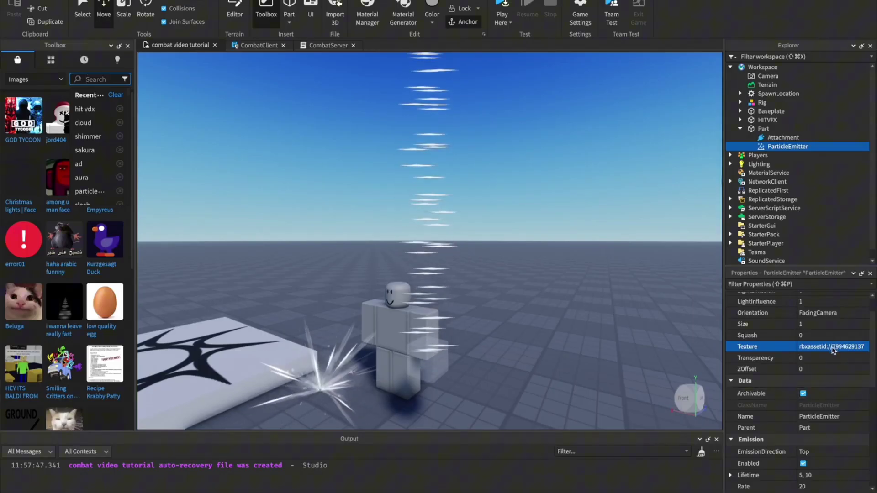
Step: Set the ParticleEmitter's LightEmission to 1 and its LightInfluence to 0
left_click(831, 350)
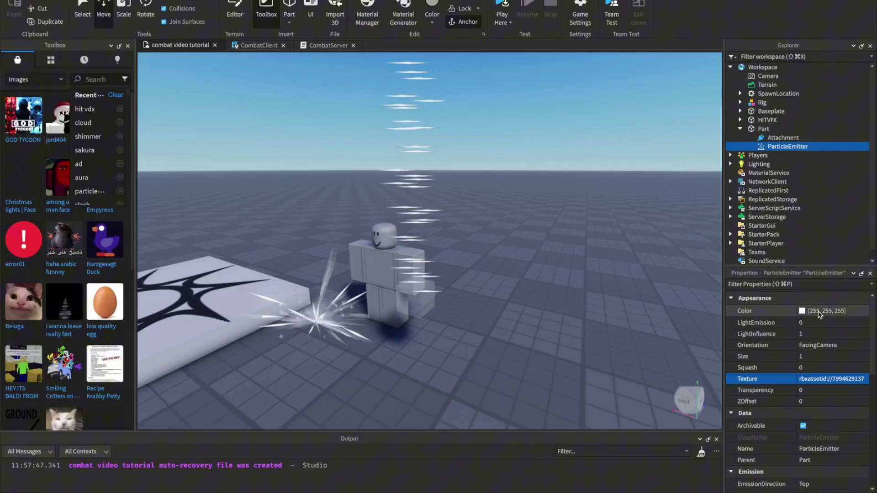
left_click(815, 323)
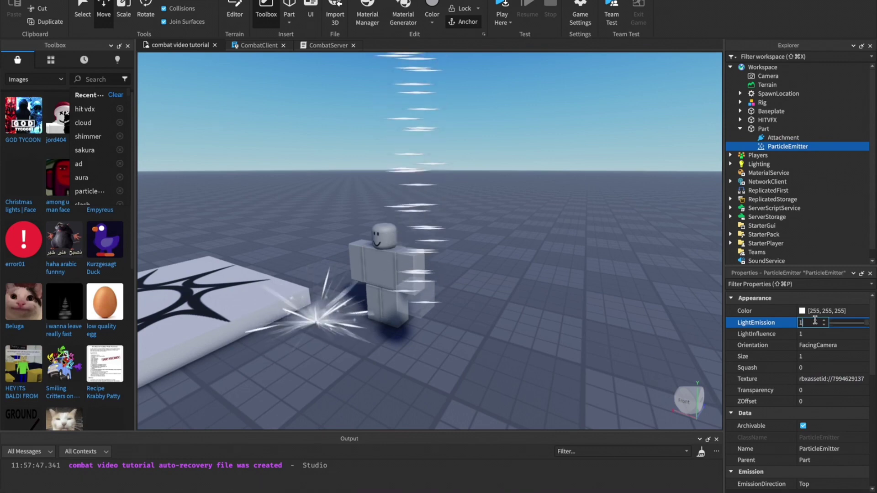
key("Return")
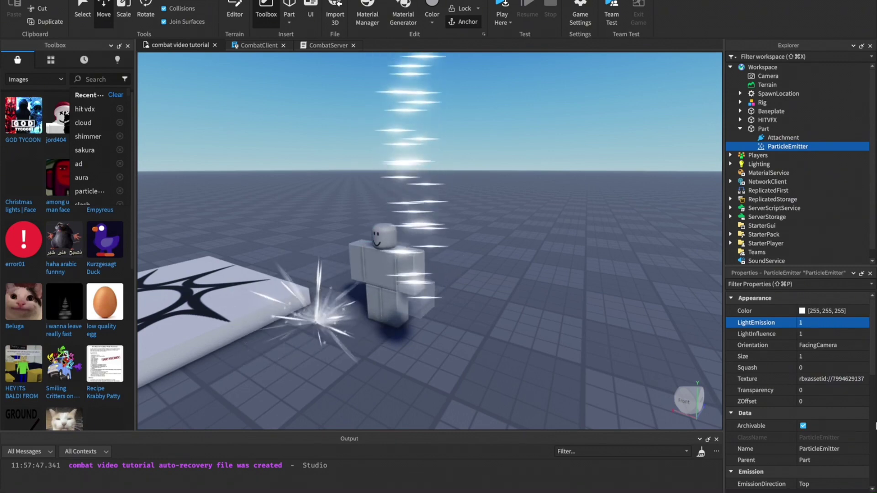
left_click(803, 334)
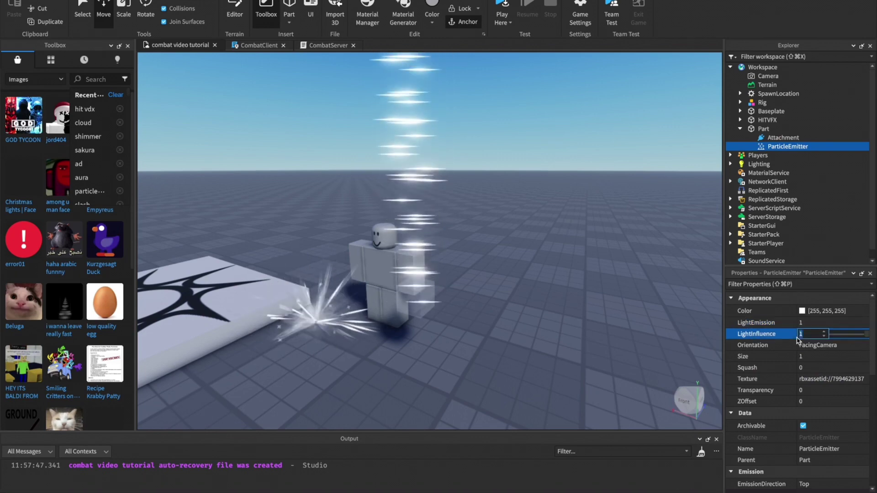
type("0")
key("Return")
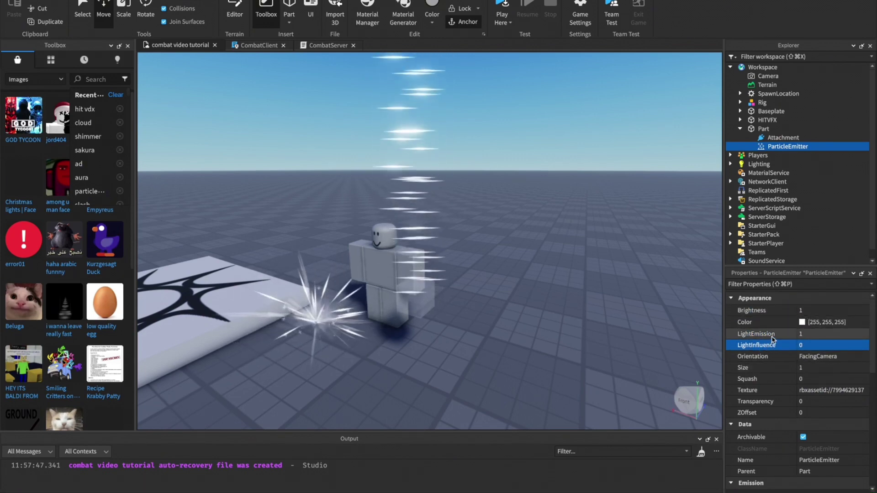
Step: Set the ParticleEmitter's Brightness to 12 and its Speed range to 5, 25
left_click(807, 311)
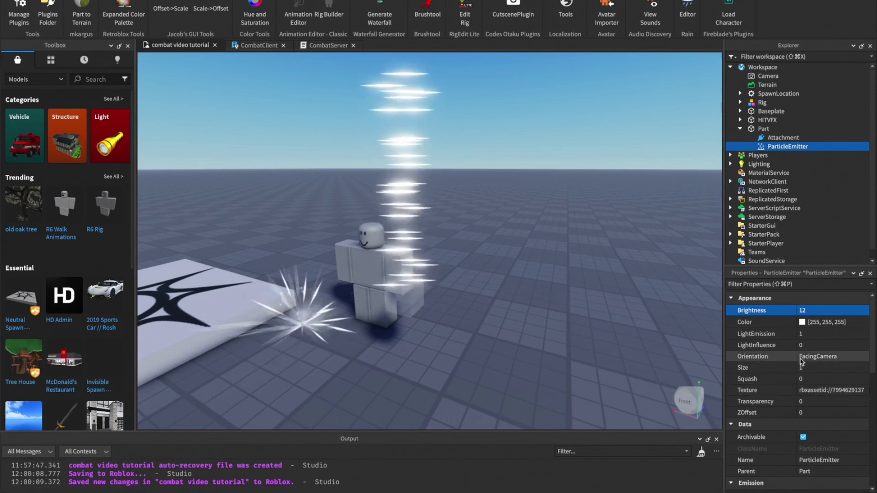
scroll(779, 411, "down", 1)
scroll(779, 411, "up", 1)
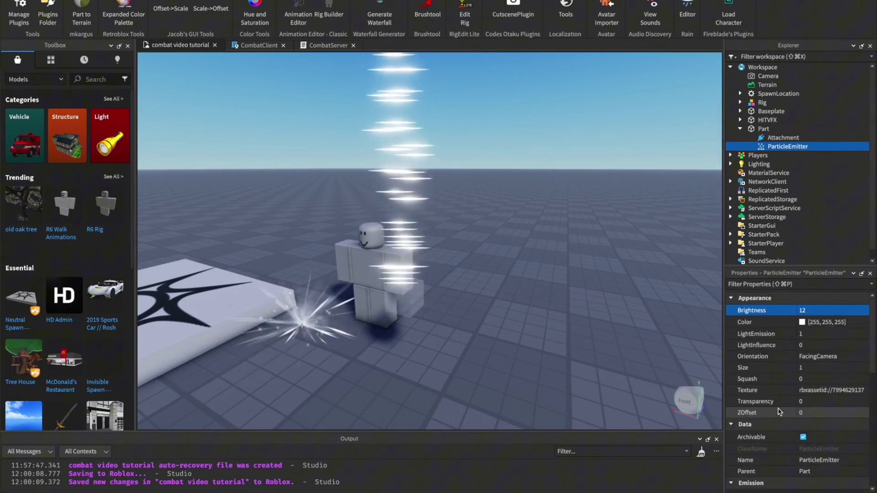
scroll(779, 411, "down", 3)
scroll(780, 411, "down", 1)
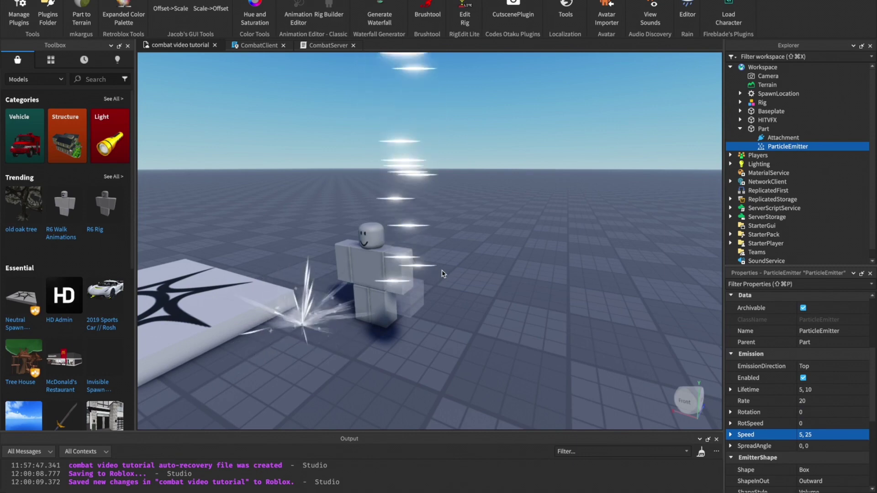
Step: Set the ParticleEmitter's SpreadAngle to 360, 360 so particles emit in all directions
scroll(442, 273, "down", 5)
scroll(442, 274, "up", 8)
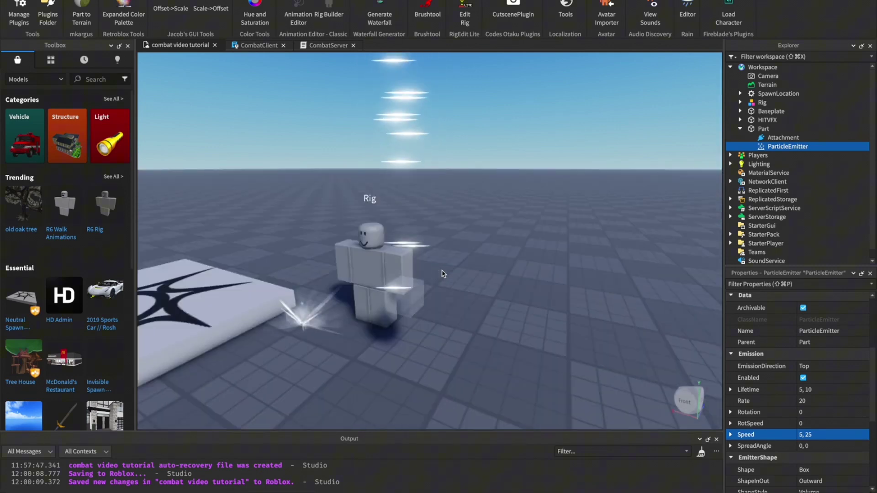
left_click(826, 446)
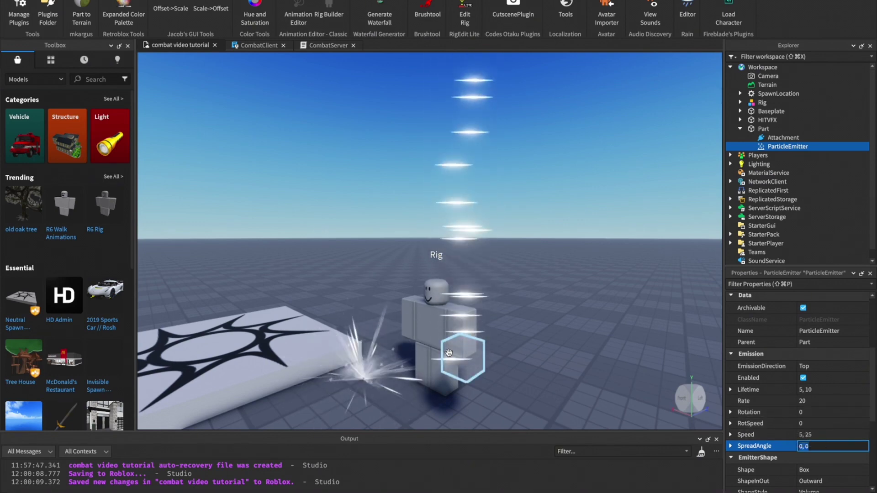
type("360, ")
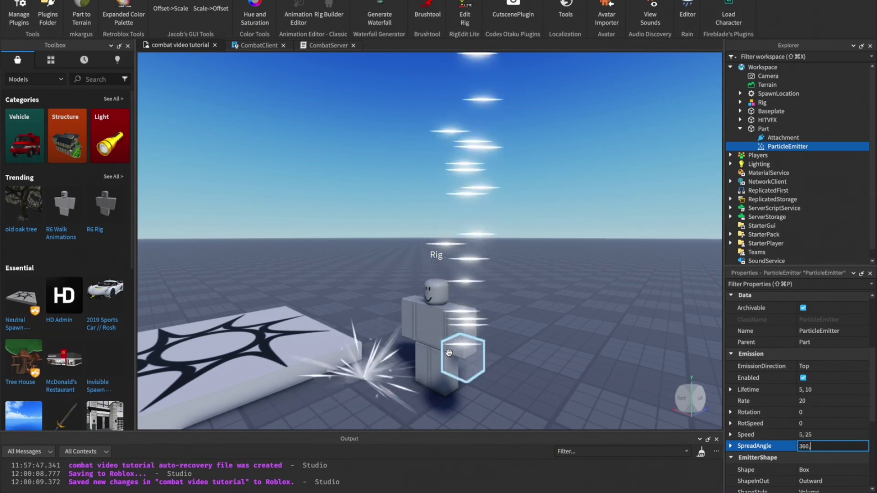
type("360")
key("Return")
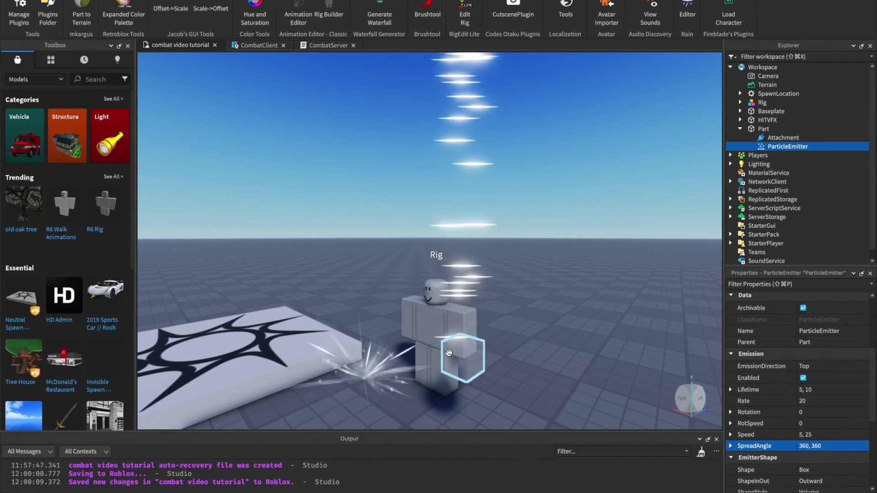
Step: Set the ParticleEmitter's Lifetime range to 0, 6
right_click_drag(522, 371, 513, 367)
scroll(513, 367, "down", 5)
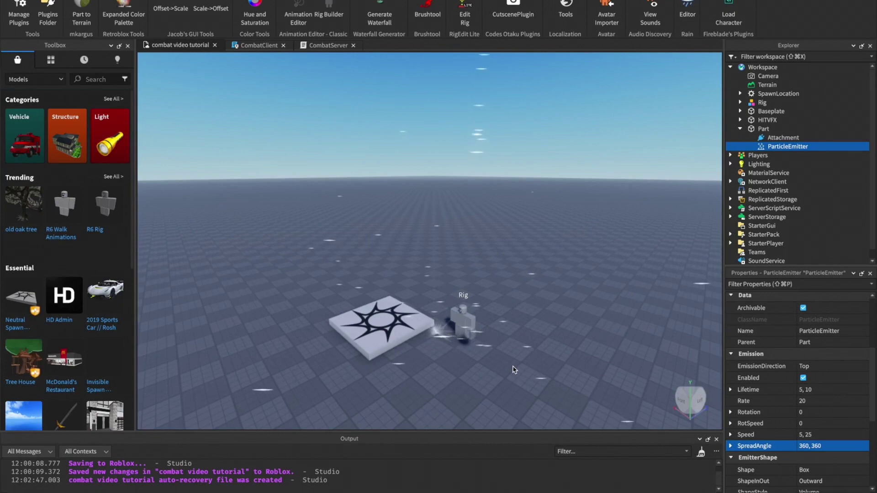
scroll(514, 369, "down", 3)
scroll(513, 370, "up", 6)
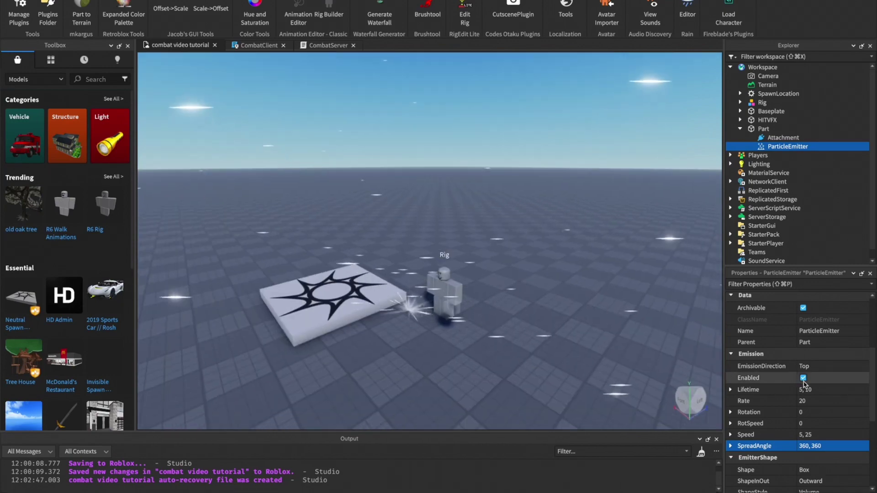
left_click(805, 389)
type("0")
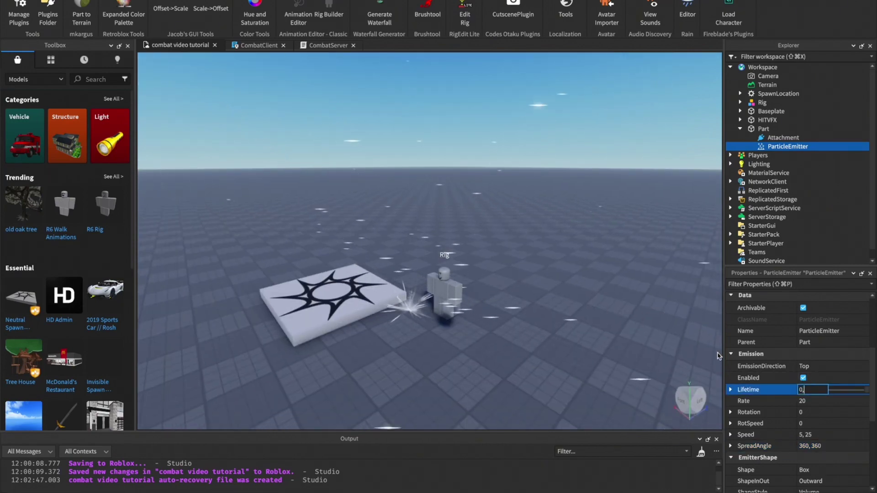
type(",60,")
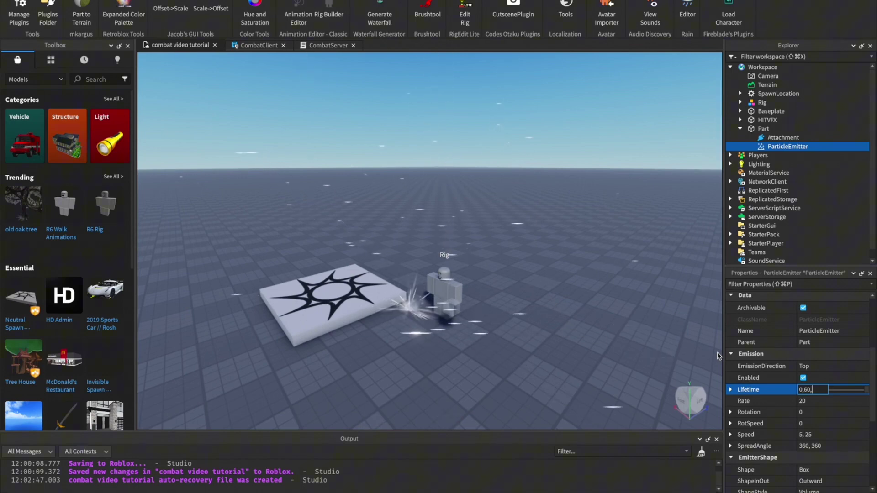
key("BackSpace")
key("BackSpace")
type(",0,6")
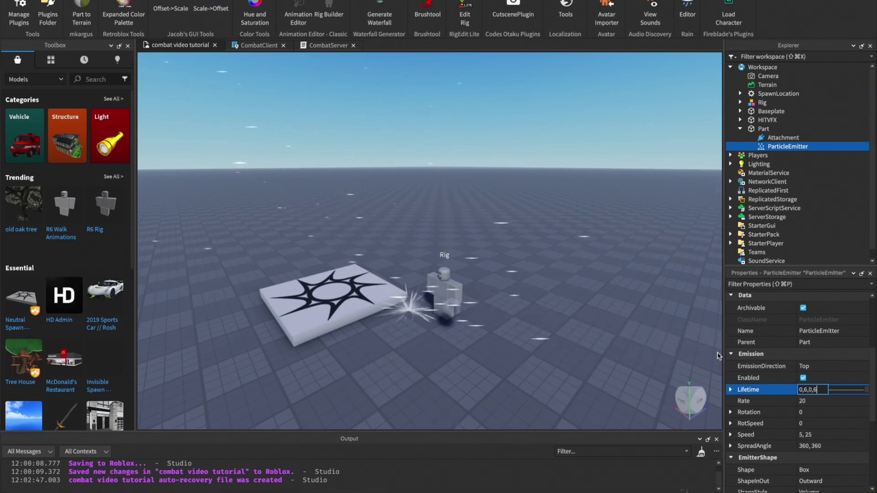
key("Return")
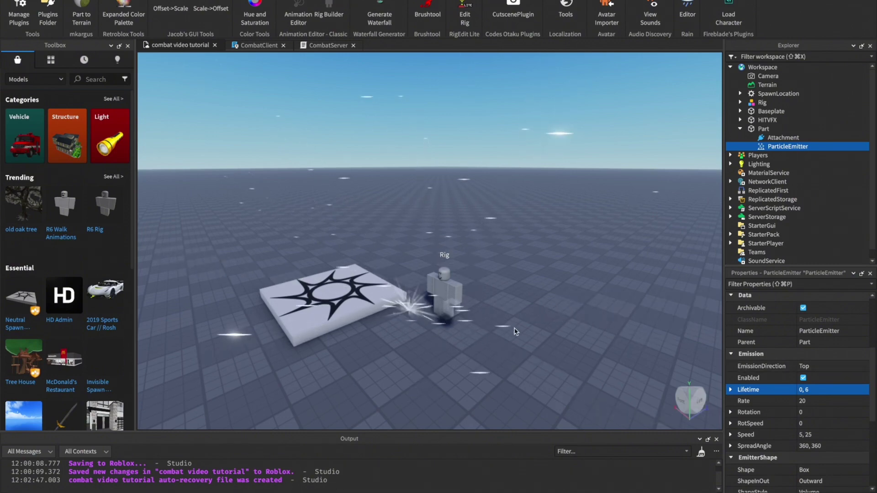
Step: Set the ParticleEmitter's Lifetime range to 0.6, 0.8 and its Orientation to VelocityParallel
right_click_drag(525, 334, 526, 335)
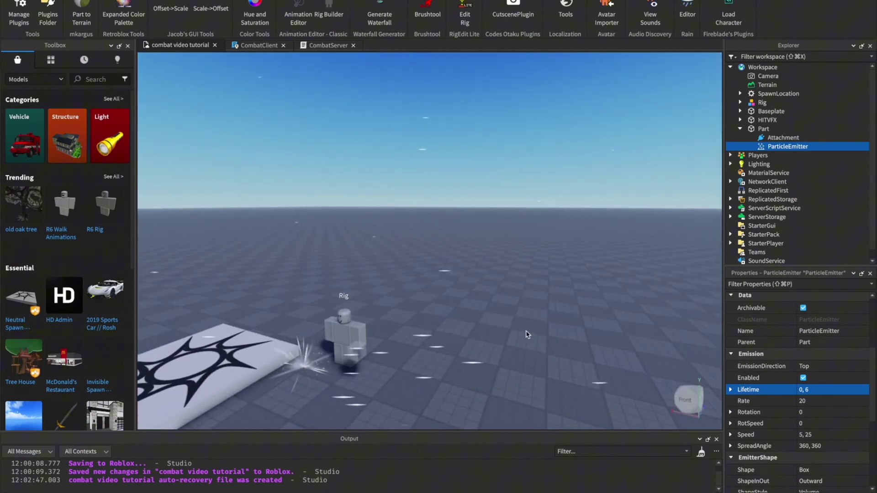
key("s")
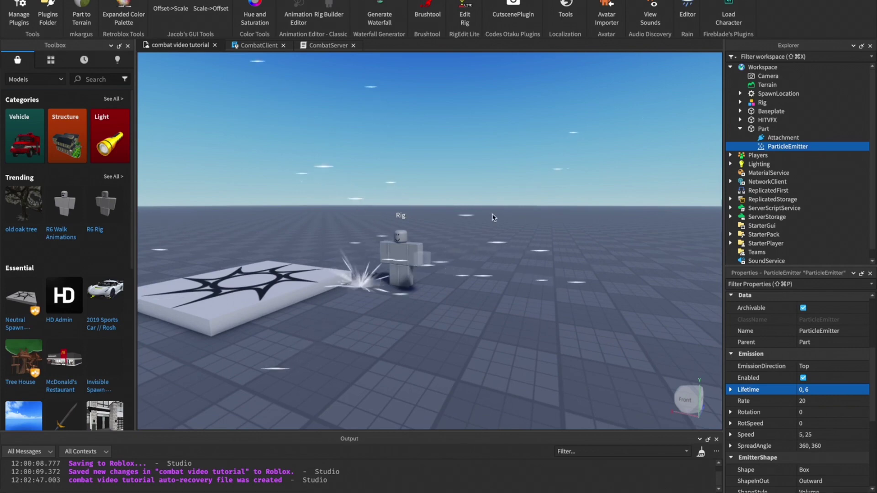
right_click_drag(533, 228, 520, 231)
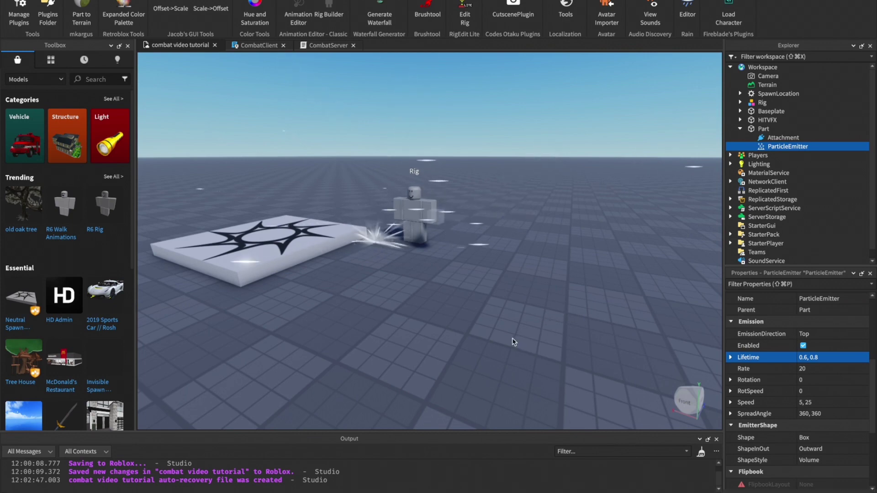
right_click_drag(535, 331, 509, 329)
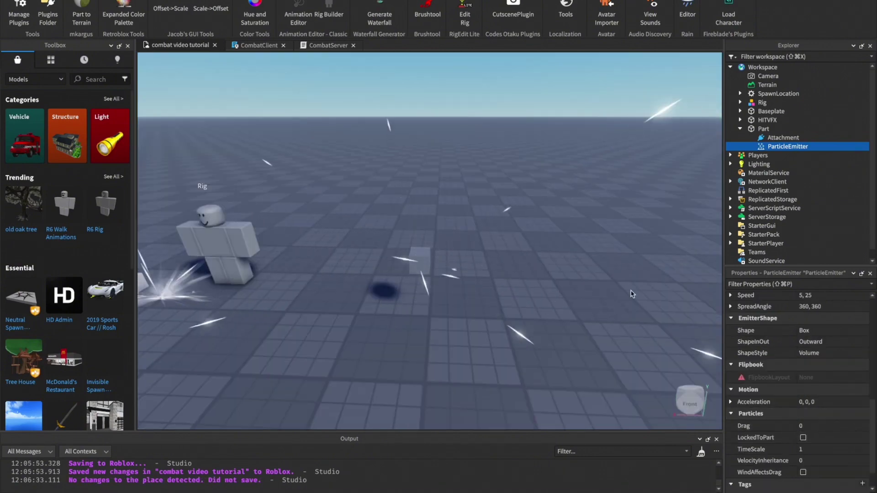
Step: Set the ParticleEmitter's Drag to 2
left_click(818, 426)
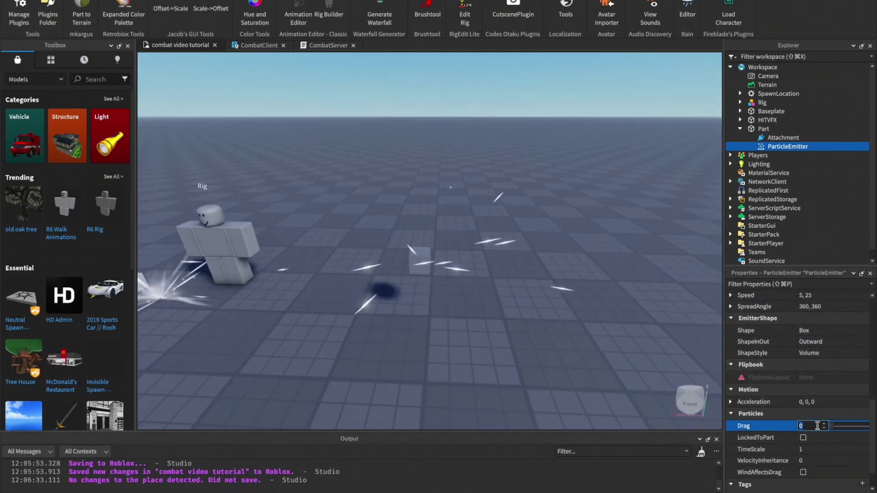
type("2")
key("Return")
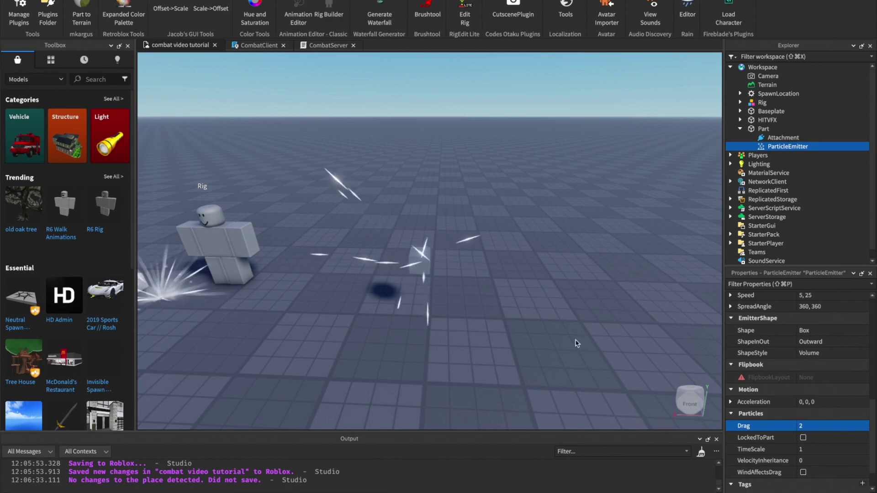
right_click_drag(574, 344, 506, 322)
scroll(539, 323, "up", 3)
scroll(506, 321, "up", 5)
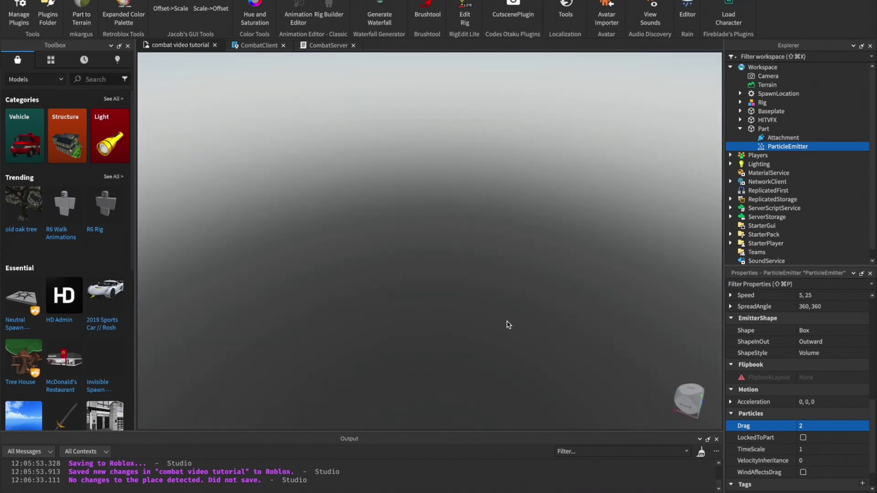
scroll(507, 323, "down", 5)
scroll(587, 325, "up", 4)
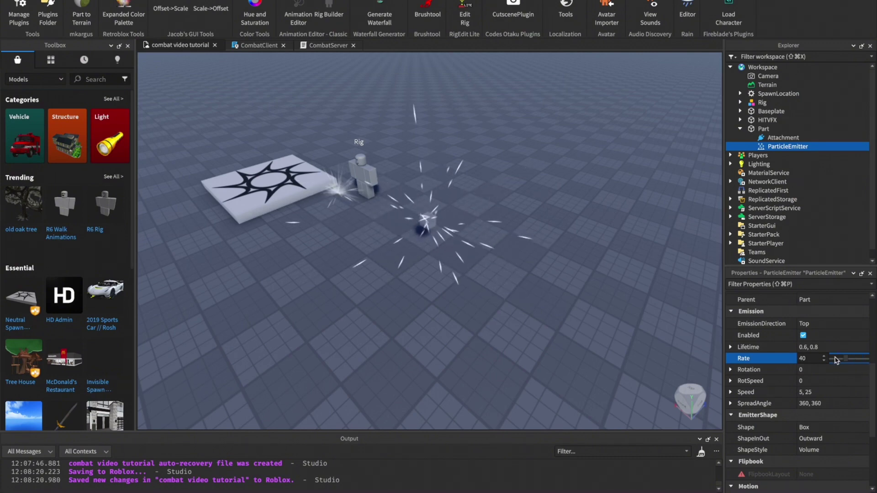
Step: Set the ParticleEmitter's Size to 4 to try much larger particles
scroll(832, 361, "up", 4)
left_click(812, 326)
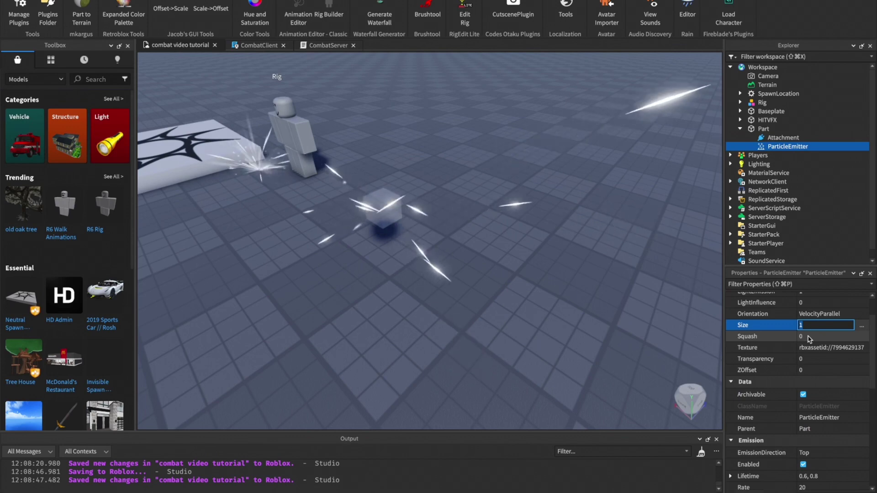
type("4")
key("Return")
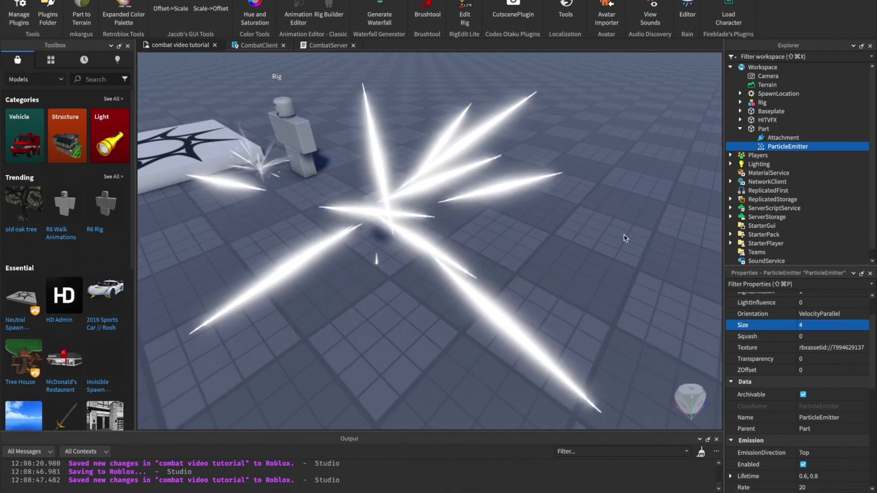
Step: Try smaller particles with a Size of 0.5 and restore the ParticleEmitter's Size to 1
right_click_drag(633, 196, 608, 187)
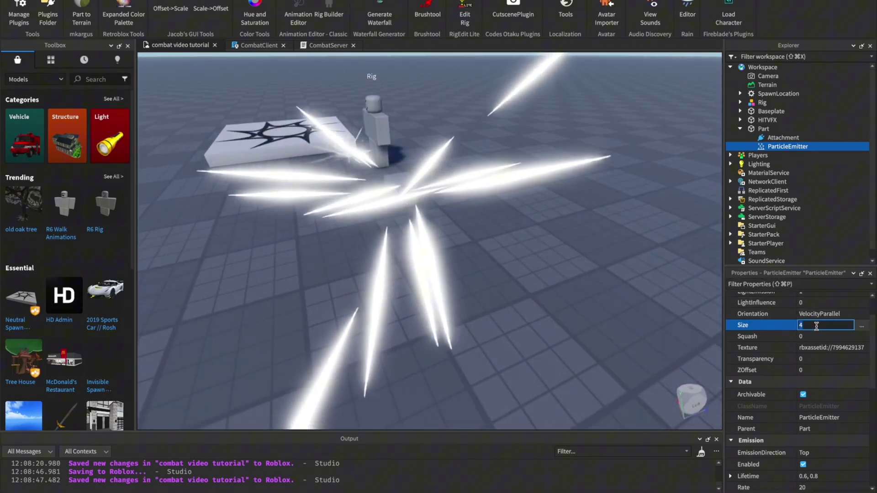
left_click(802, 324)
type("1")
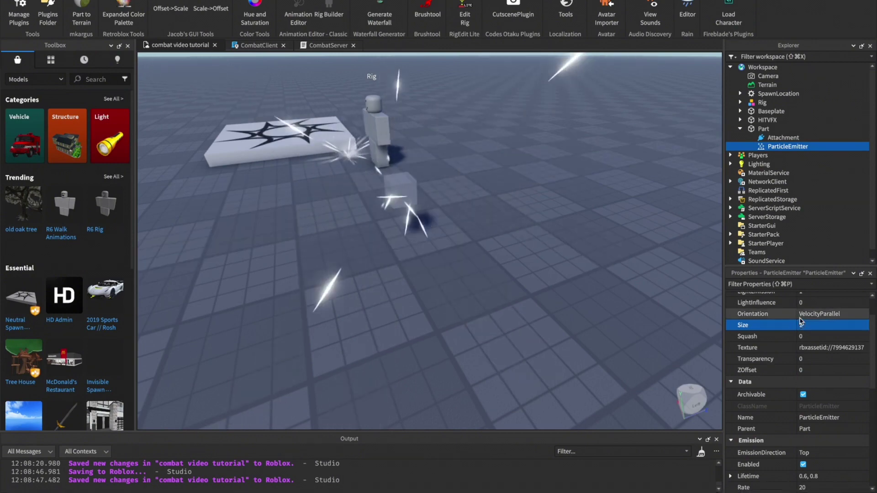
type("0.5")
key("Return")
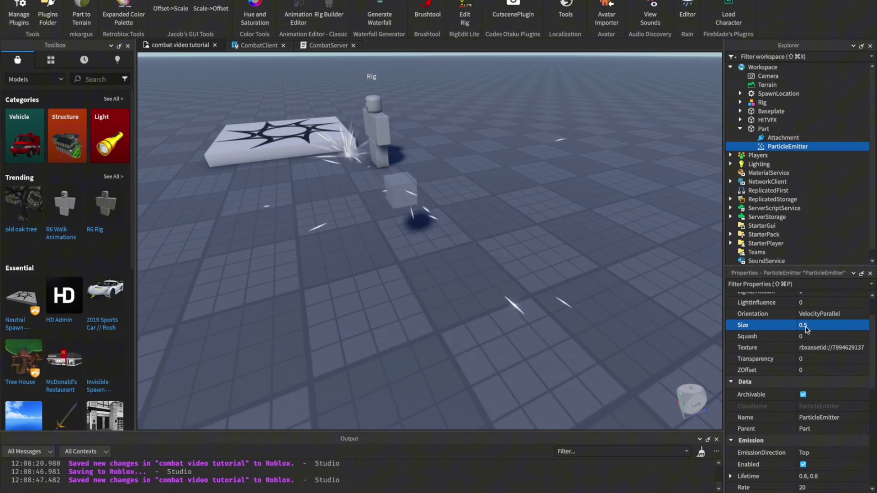
type("1")
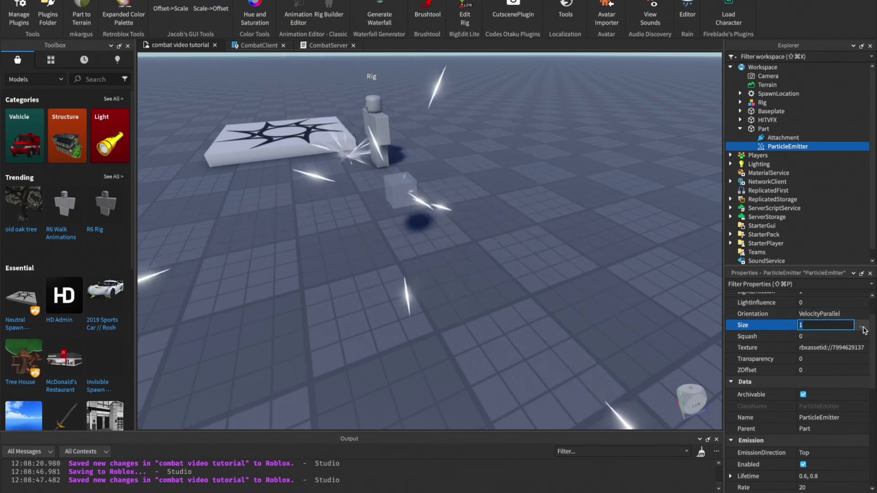
Step: Shape the ParticleEmitter's Size curve with a keypoint of value 2 at time 0.252, tapering to the end, and save the place
left_click(864, 328)
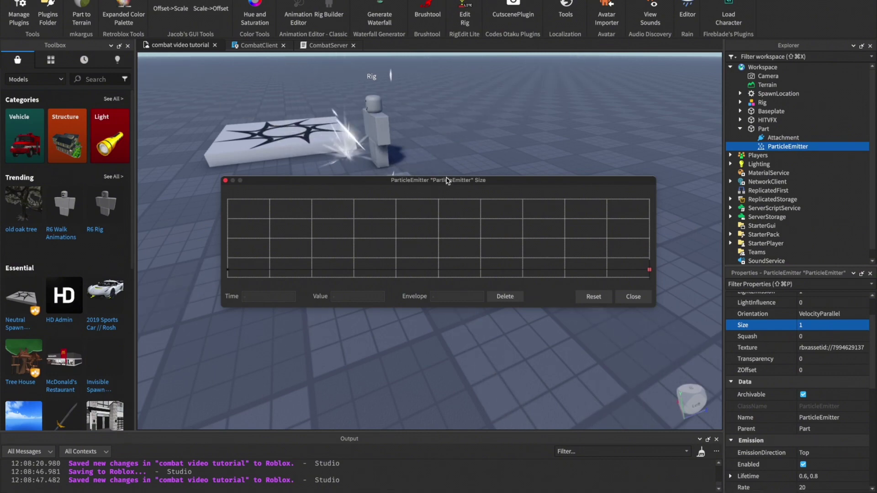
left_click_drag(448, 181, 437, 306)
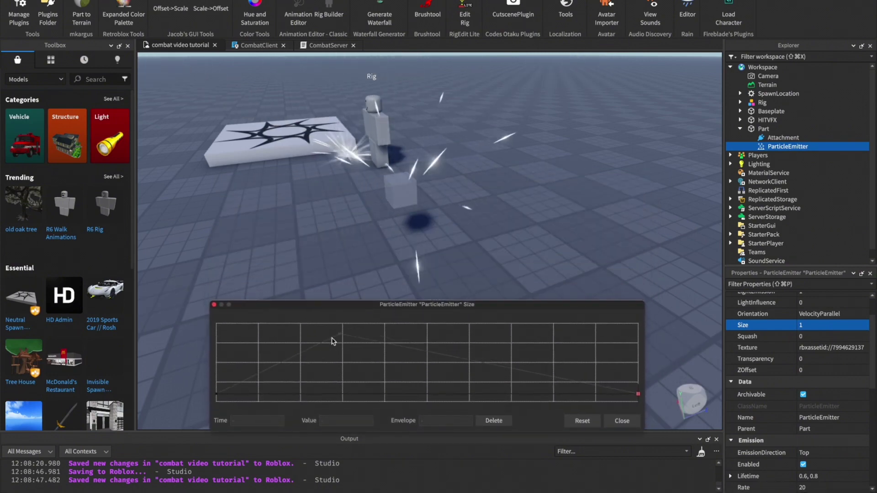
left_click(217, 395)
mouse_move(217, 397)
left_mouse_down()
mouse_move(219, 369)
mouse_move(224, 397)
mouse_move(229, 392)
left_mouse_up()
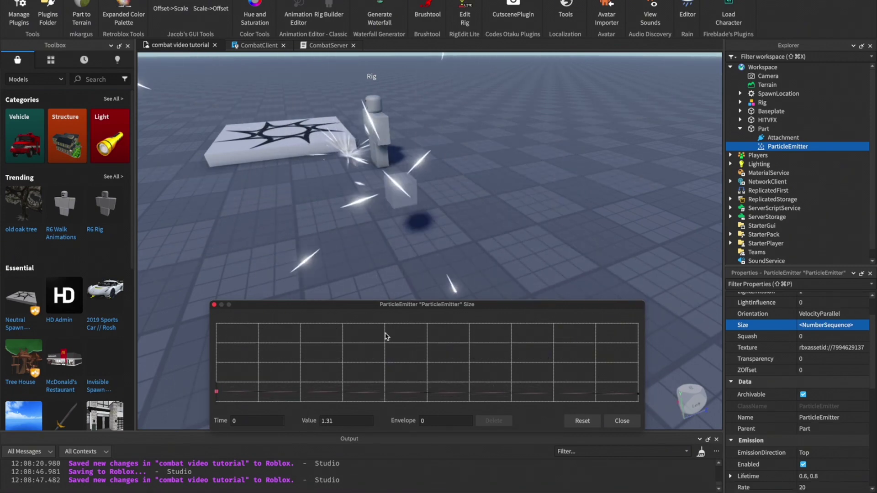
mouse_move(427, 396)
left_mouse_down()
mouse_move(430, 333)
mouse_move(424, 401)
left_mouse_up()
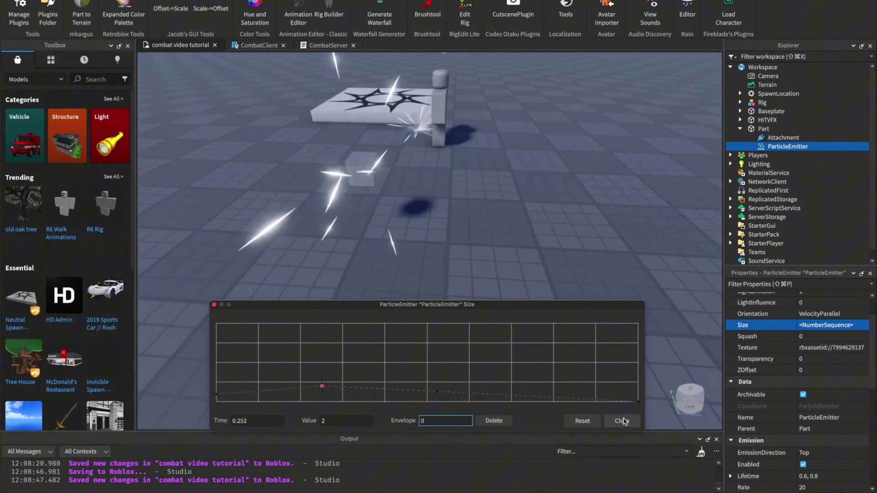
left_click(623, 420)
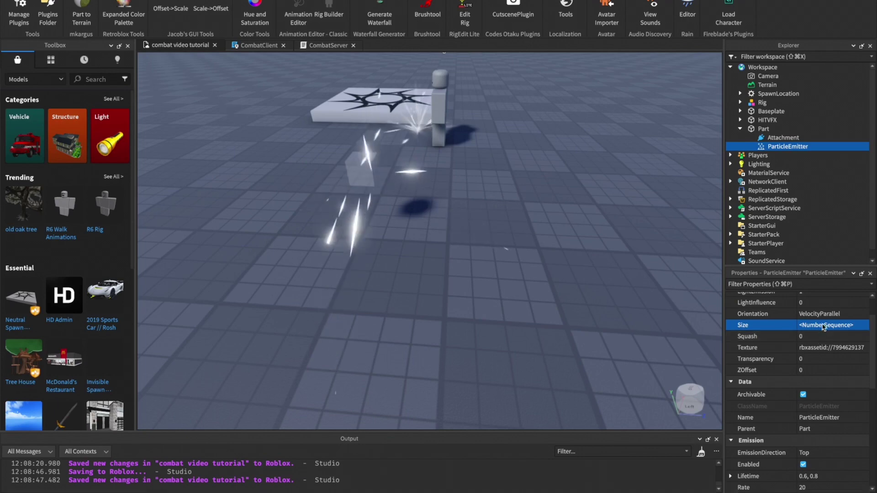
right_click_drag(313, 302, 315, 299)
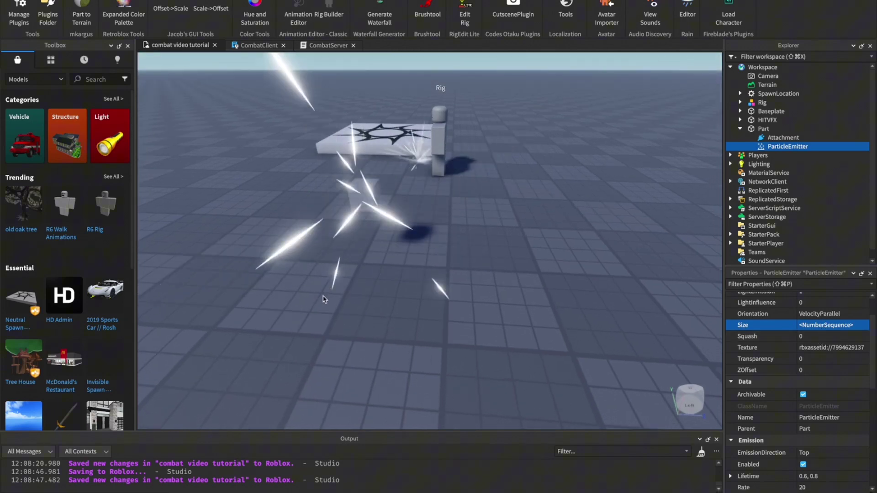
key("super+s")
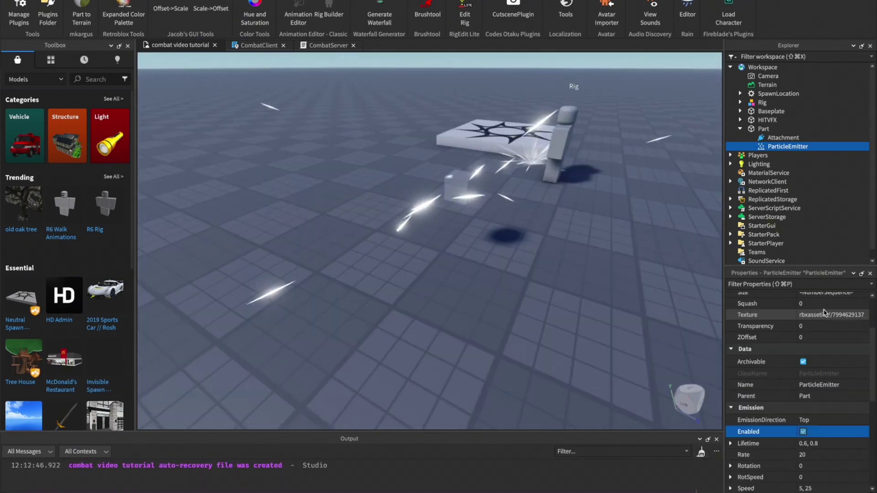
Step: Try Squash values of -9 and 9 on the ParticleEmitter
left_click(824, 304)
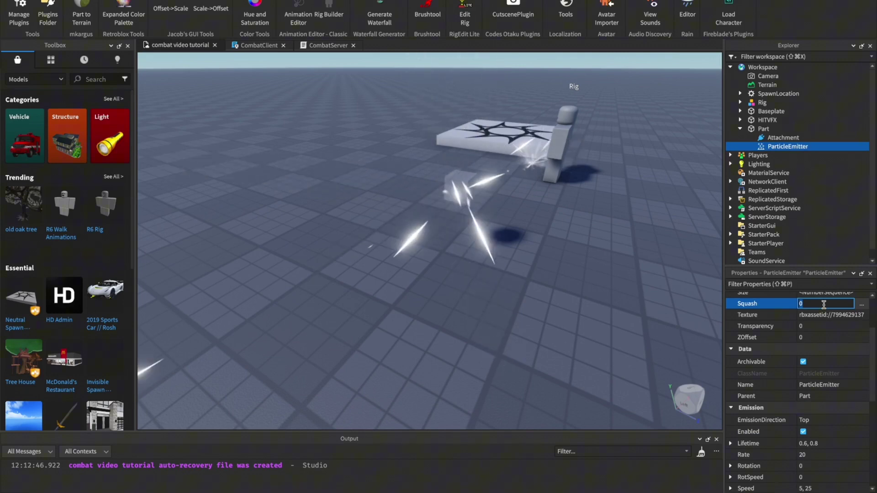
type("-9")
key("Return")
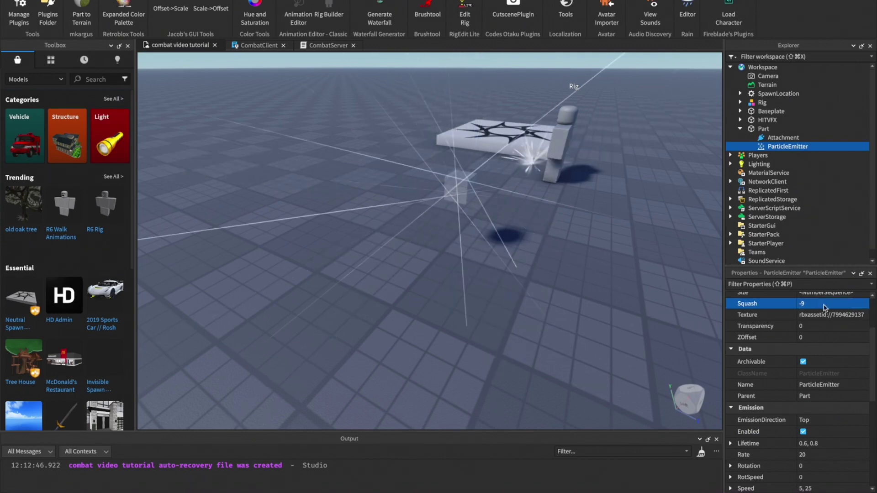
left_click(825, 304)
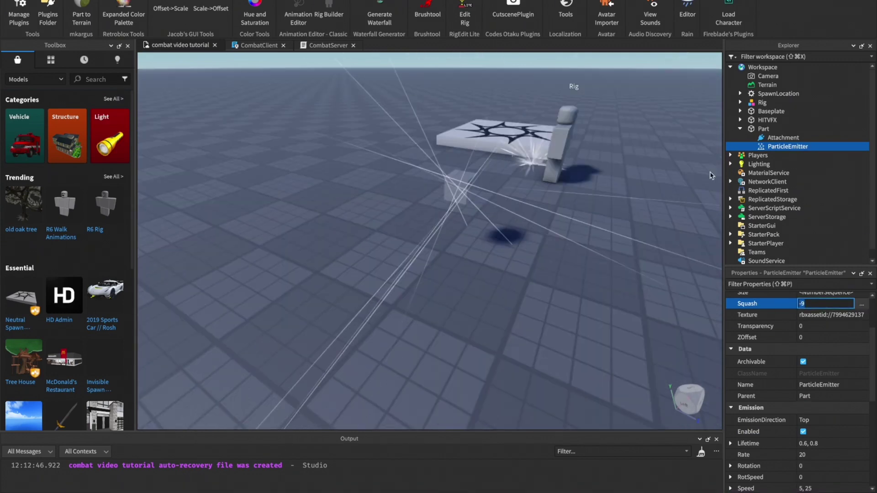
type("9")
key("Return")
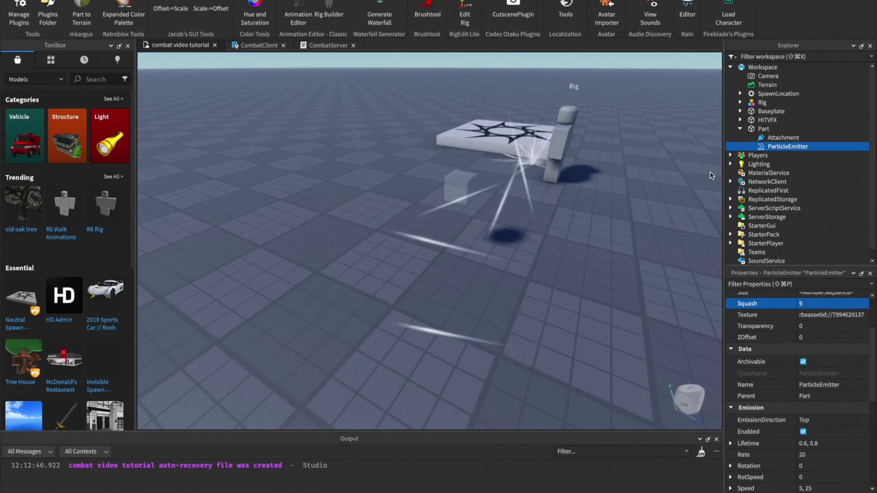
Step: Set the ParticleEmitter's Squash to 1 and lower the start of its Squash curve to about -1.46
left_click(823, 303)
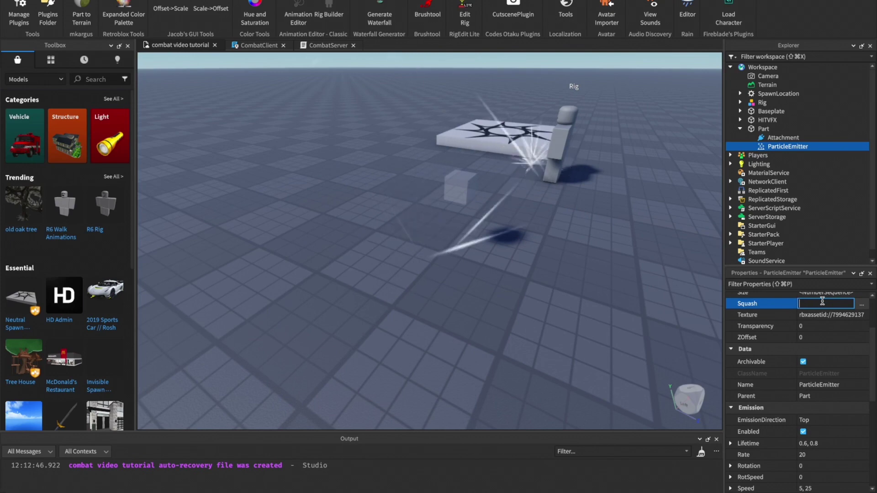
type("1")
key("Return")
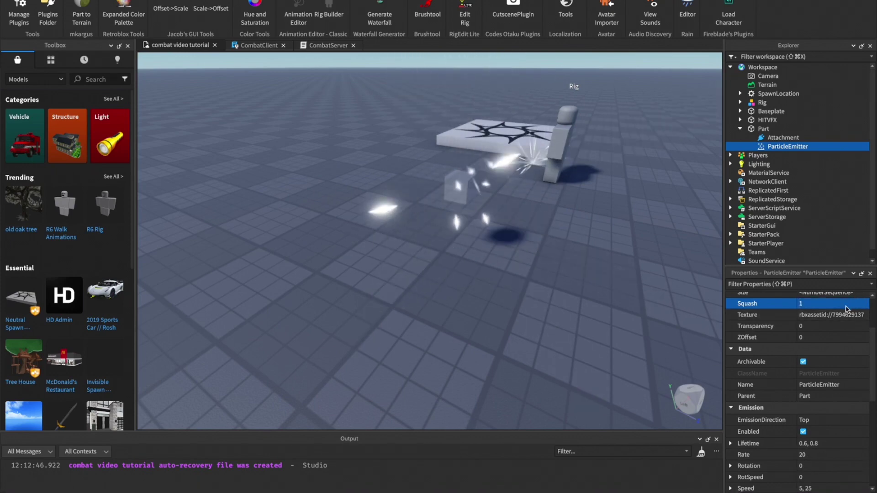
left_click(862, 304)
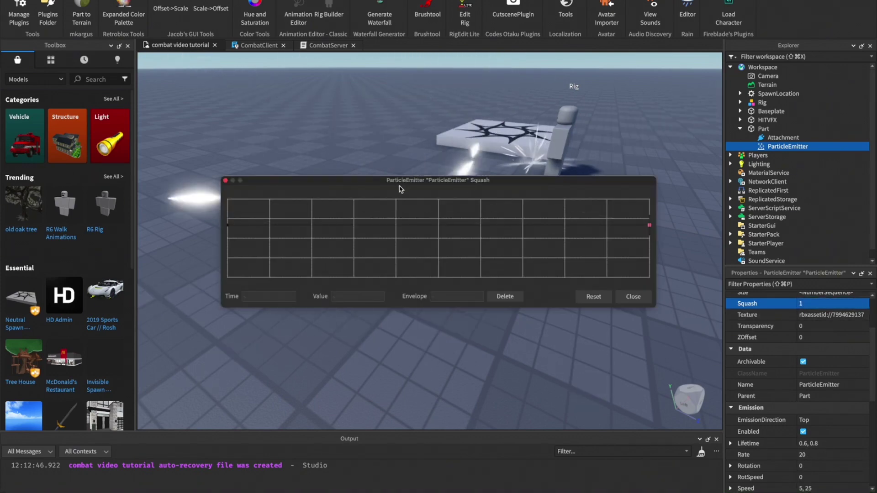
left_click_drag(417, 180, 388, 294)
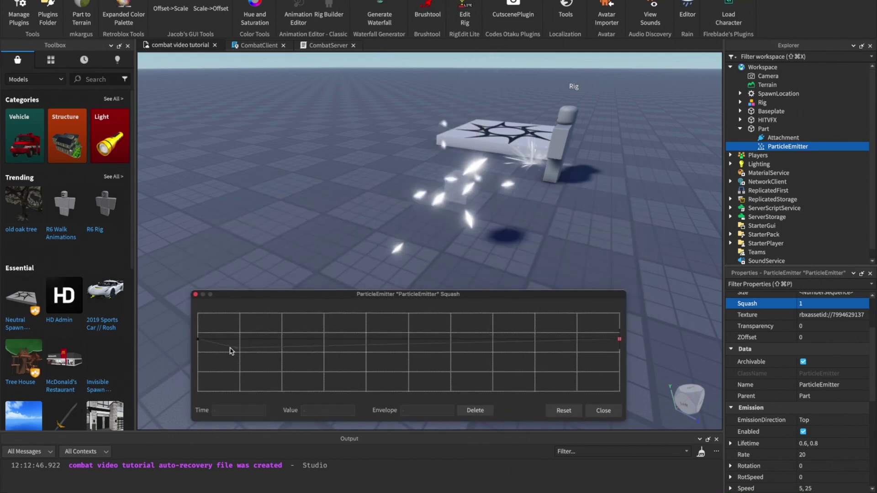
left_click(198, 339)
left_click_drag(198, 339, 197, 366)
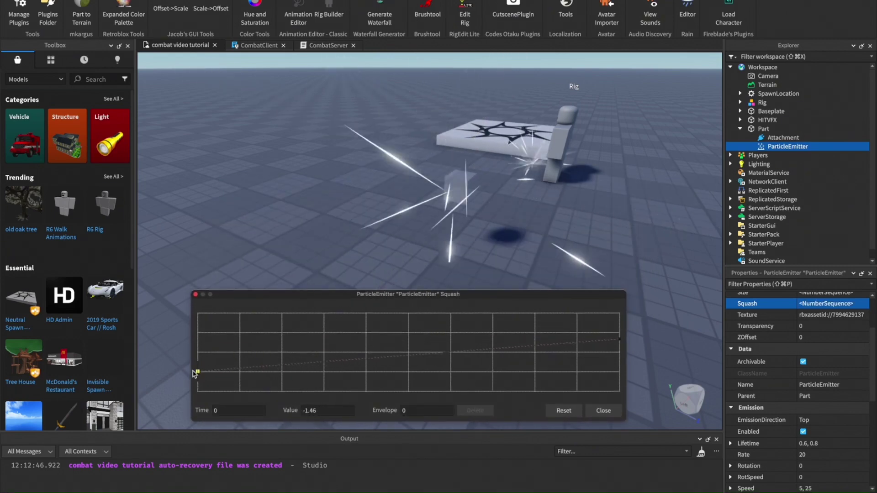
left_click(619, 340)
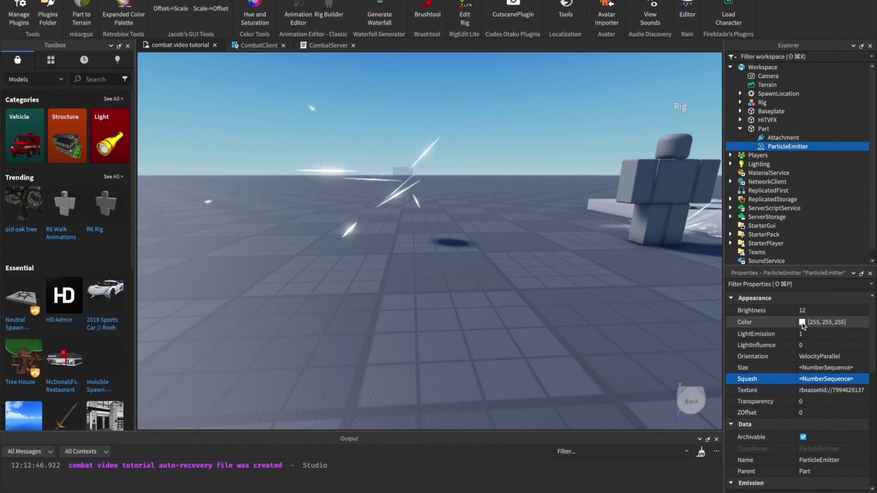
Step: Try a red particle Color of 255, 0, 26 and darken it to 27, 0, 2
left_click(800, 328)
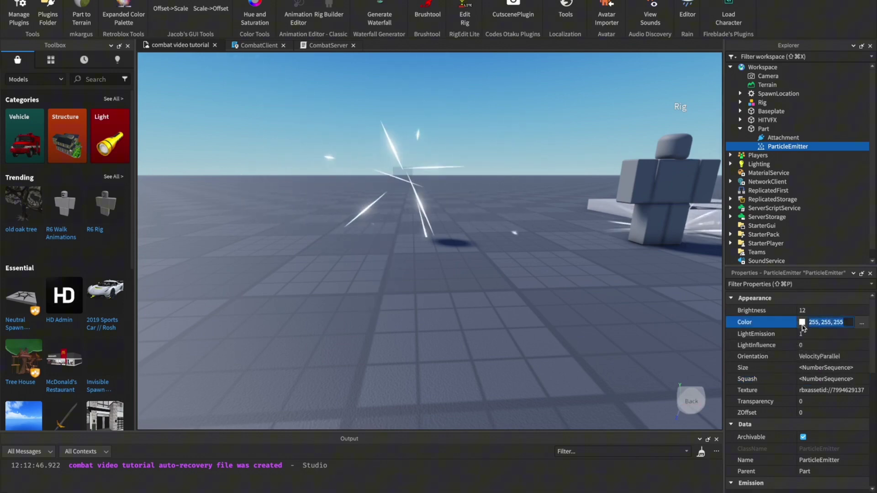
left_click(802, 323)
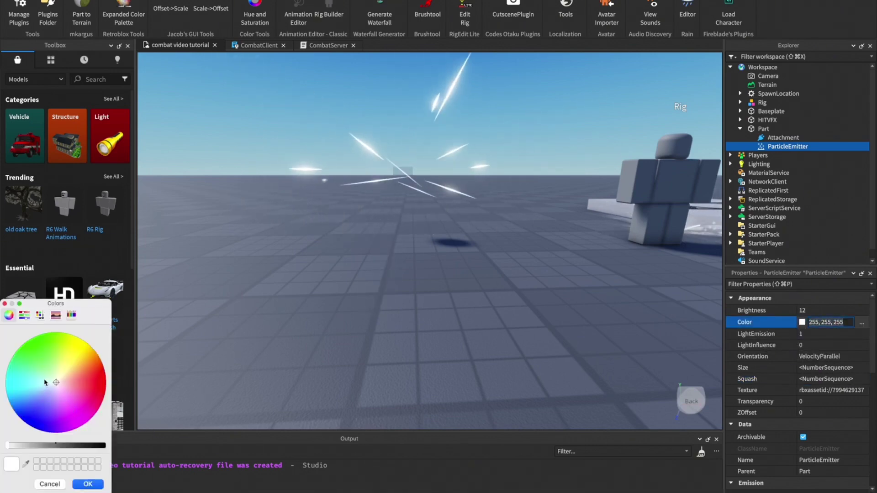
left_click_drag(46, 383, 129, 396)
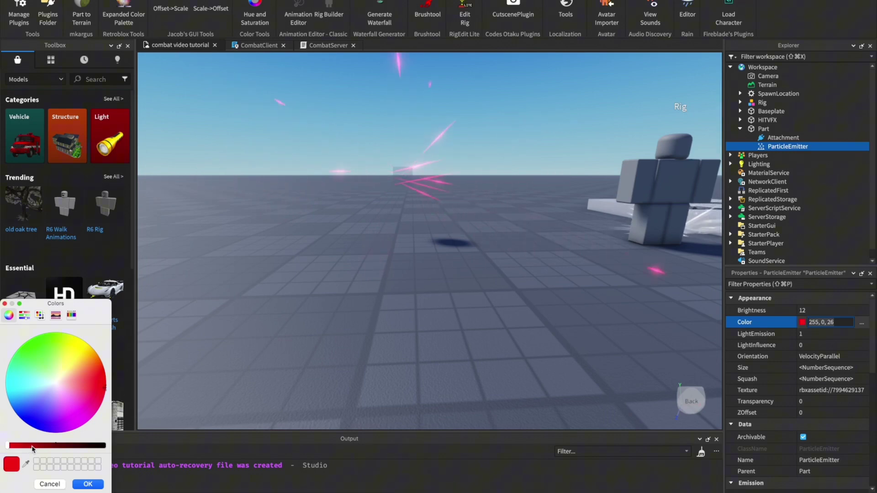
left_click_drag(32, 448, 94, 449)
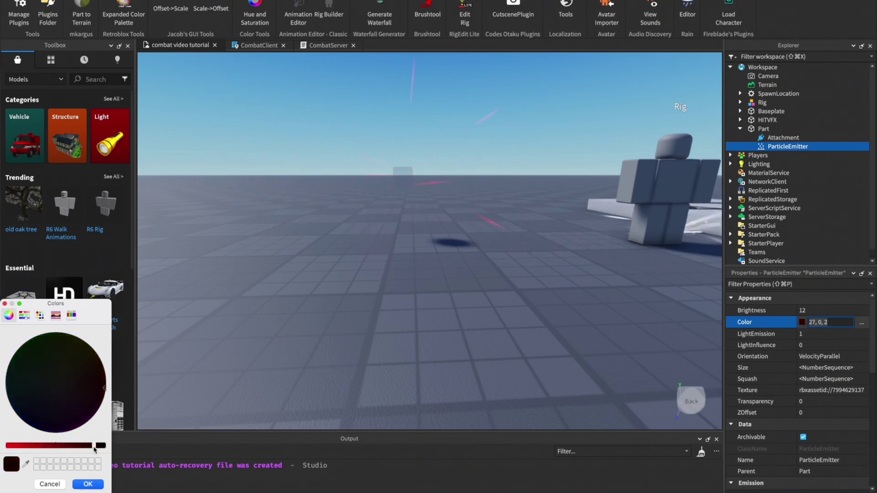
Step: Try bright particle colours on the ParticleEmitter, from red and green through to blue 0, 11, 255
left_click_drag(94, 389, 129, 380)
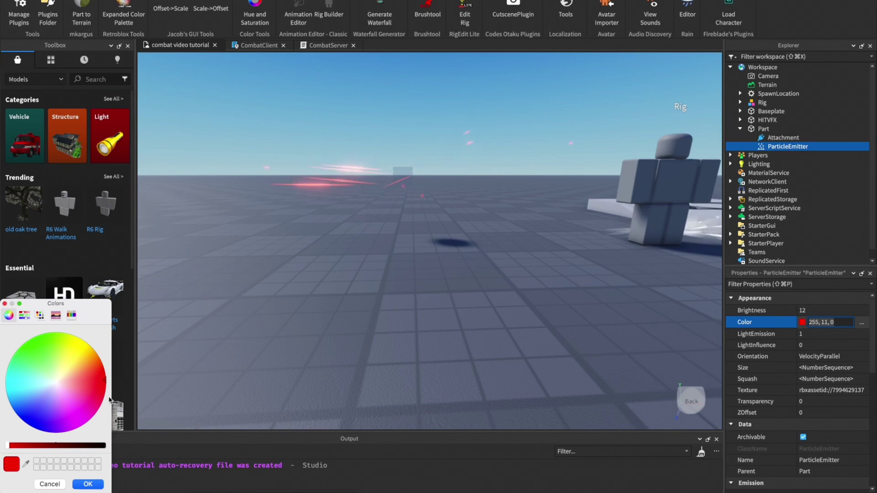
mouse_move(109, 400)
left_mouse_down()
mouse_move(62, 382)
mouse_move(70, 339)
mouse_move(2, 330)
left_mouse_up()
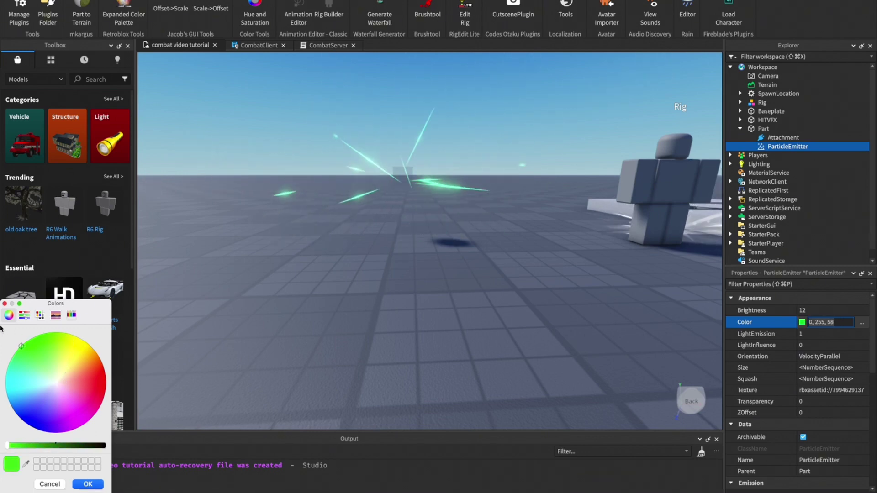
left_click_drag(1, 384, 2, 404)
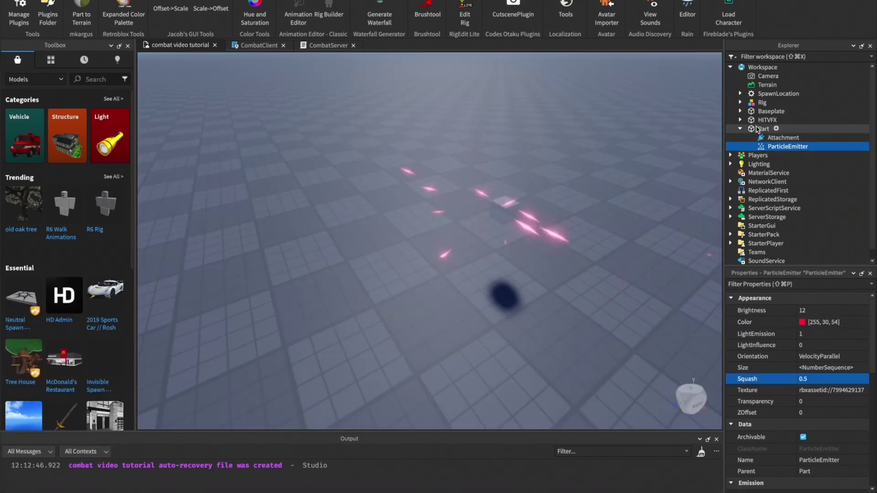
Step: Set the Transparency of the Part holding the emitter to 1
left_click(762, 128)
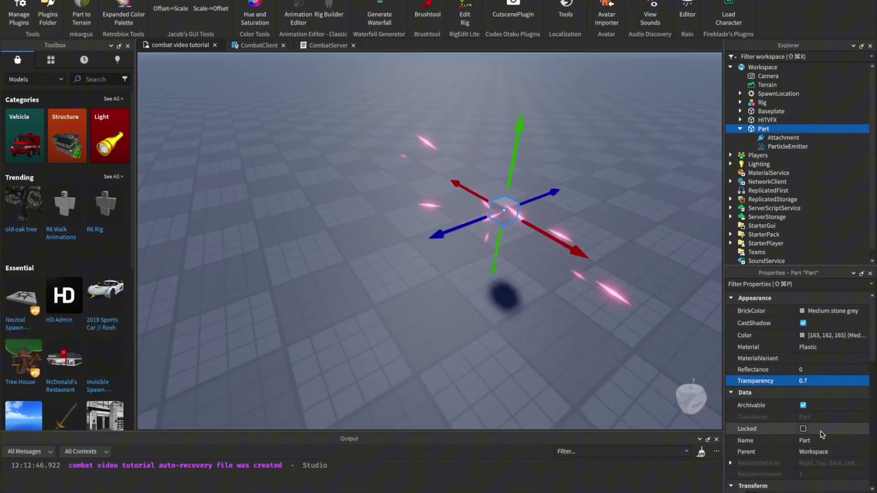
left_click(820, 381)
left_click(820, 382)
type("1")
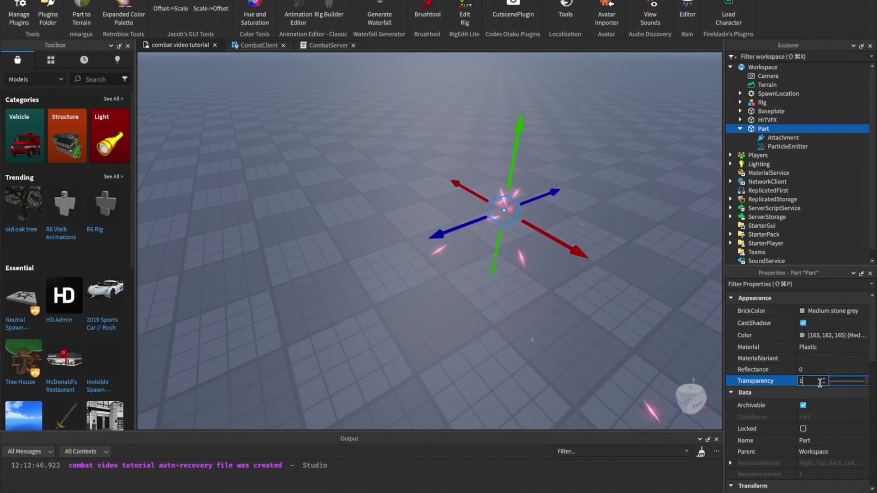
key("Return")
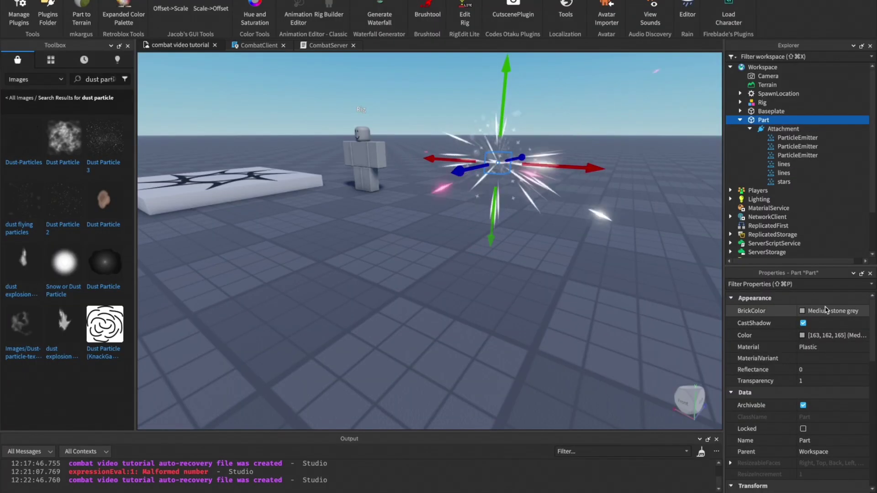
scroll(818, 391, "down", 3)
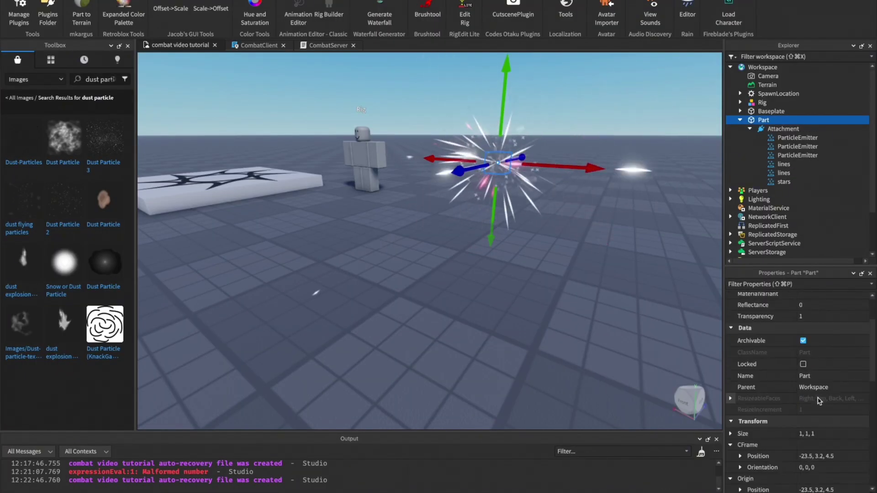
Step: Rename the invisible Part holding the emitters to HitVFX and move it into ReplicatedStorage
left_click(843, 344)
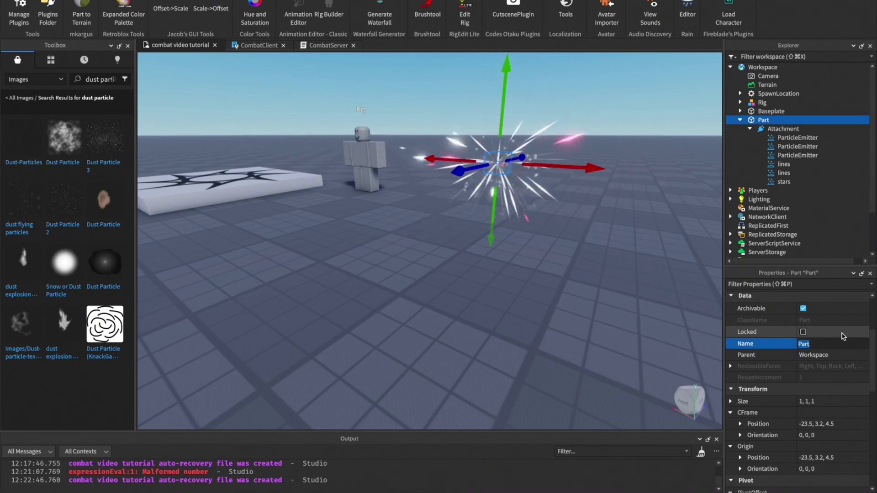
type("HitVf")
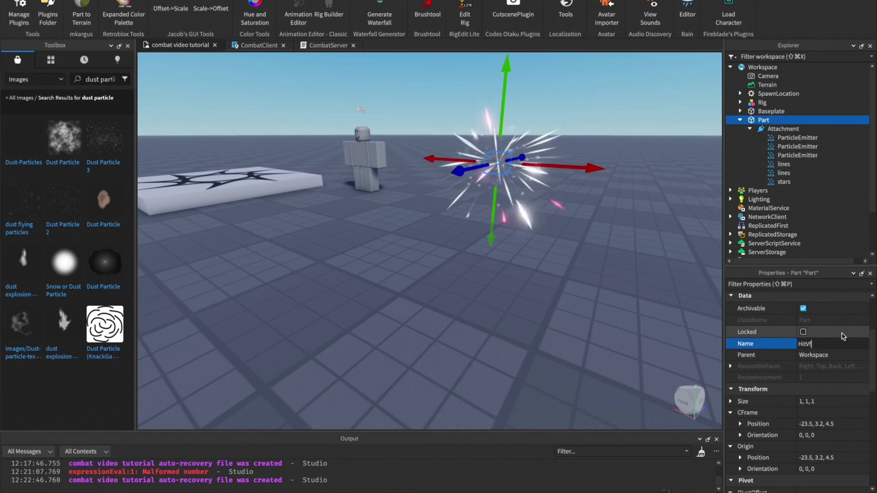
key("BackSpace")
type("Fx")
key("Return")
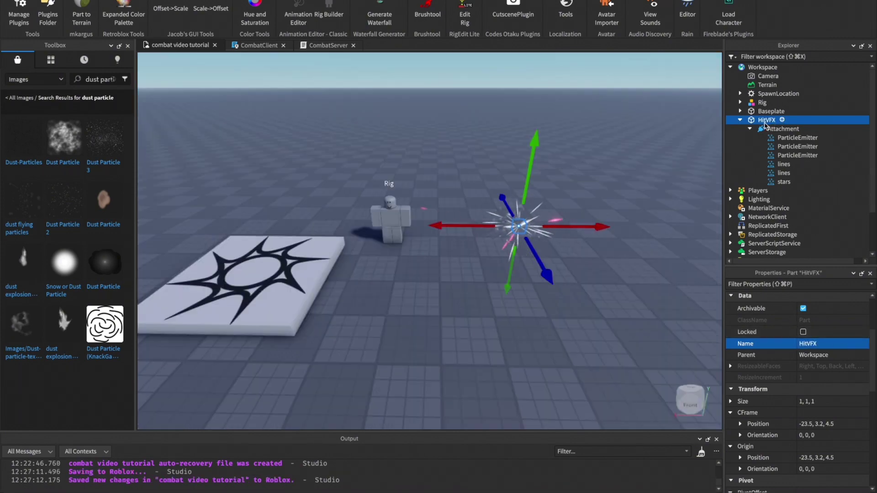
double_click(771, 120)
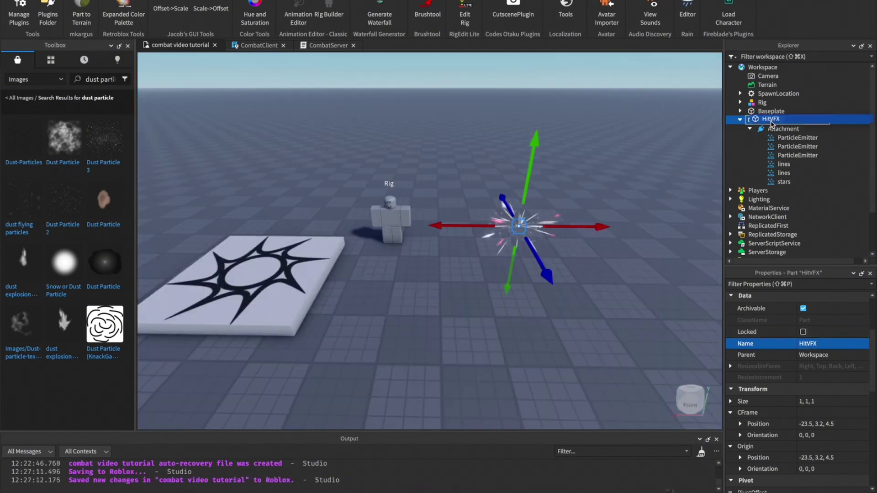
left_click_drag(772, 123, 801, 236)
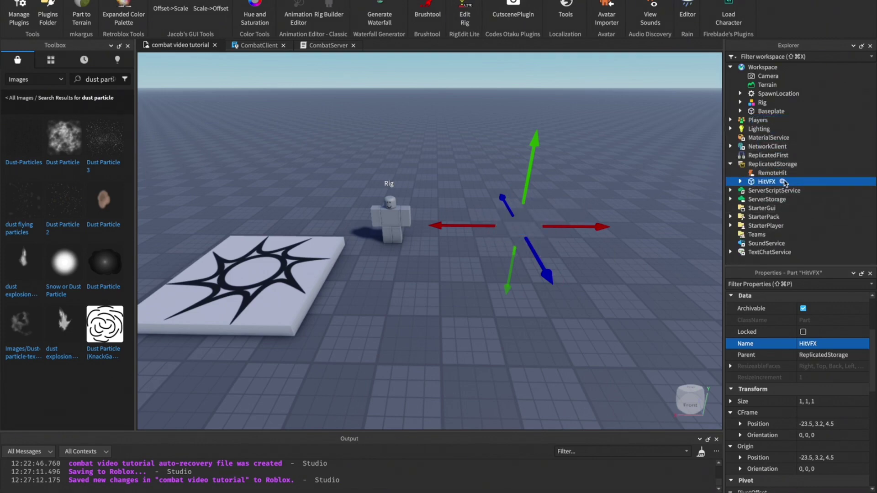
right_click_drag(525, 256, 533, 255)
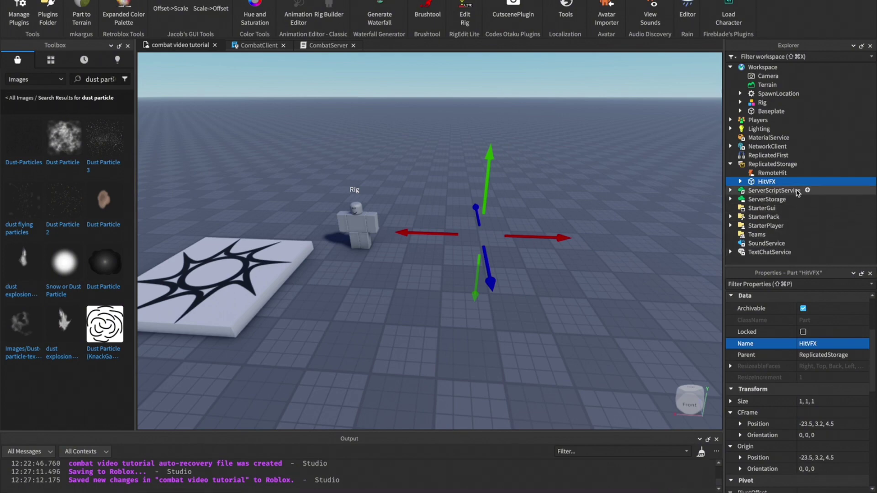
Step: Add a folder named VFX to ReplicatedStorage and move the HitVFX part into it
mouse_move(762, 185)
left_click(798, 164)
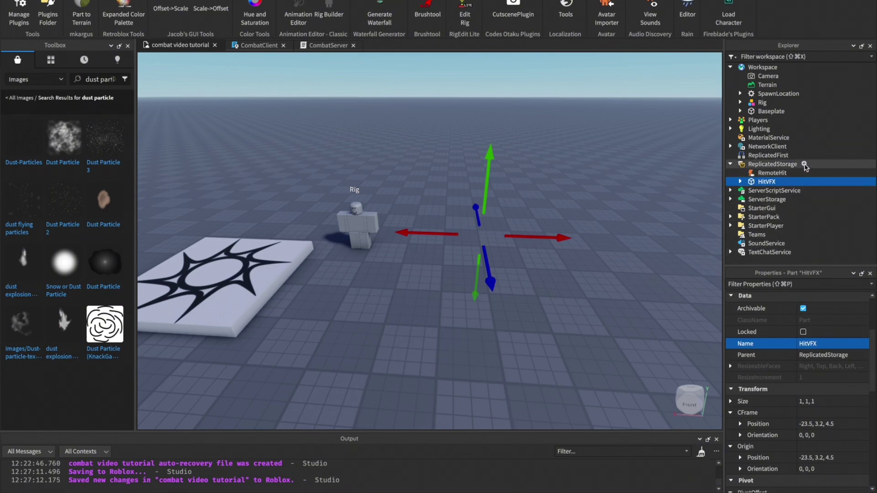
left_click(805, 165)
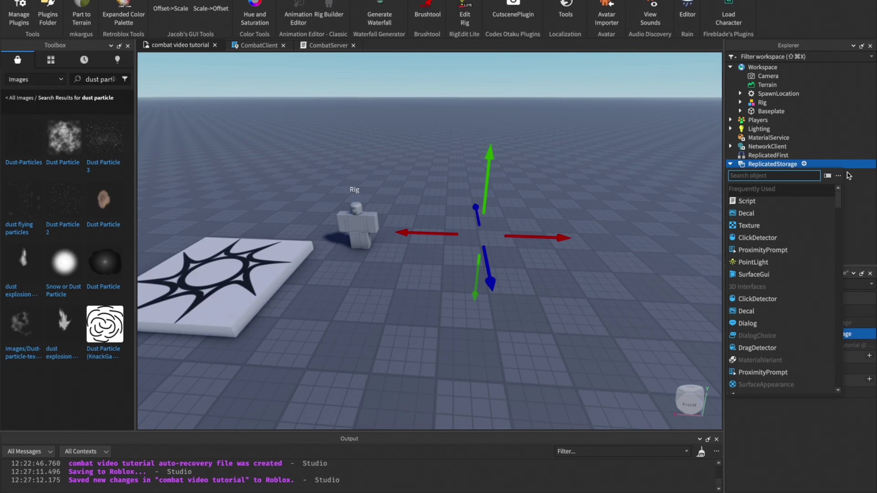
type("f")
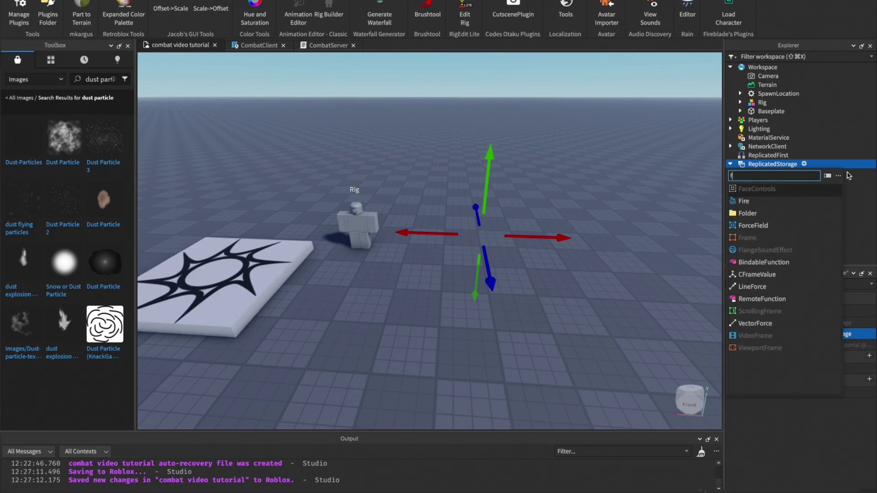
left_click(776, 215)
left_click(767, 173)
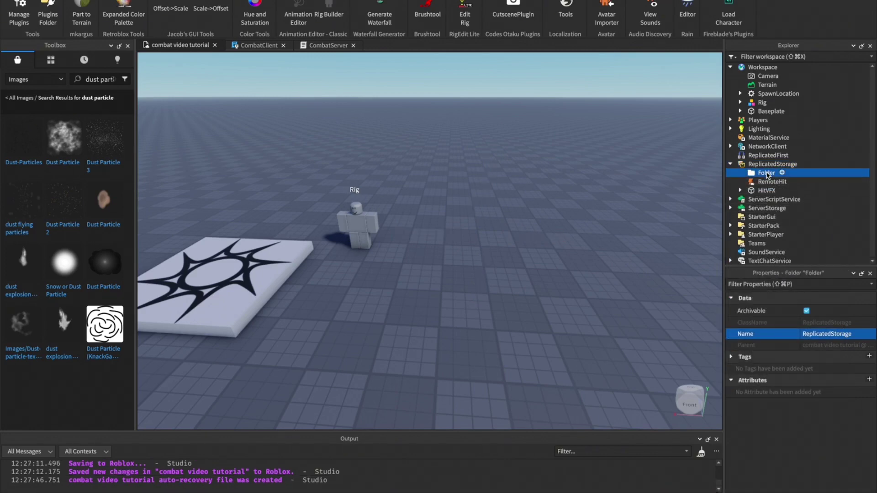
left_click(820, 333)
type("VFX")
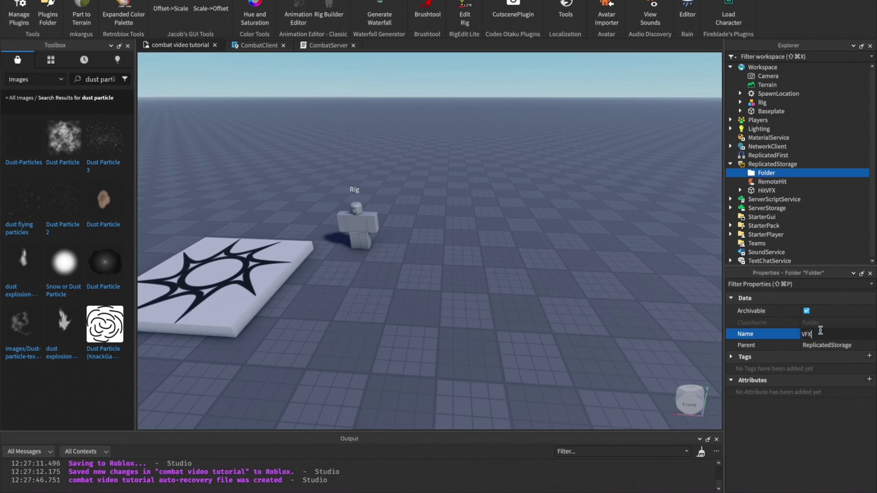
key("Return")
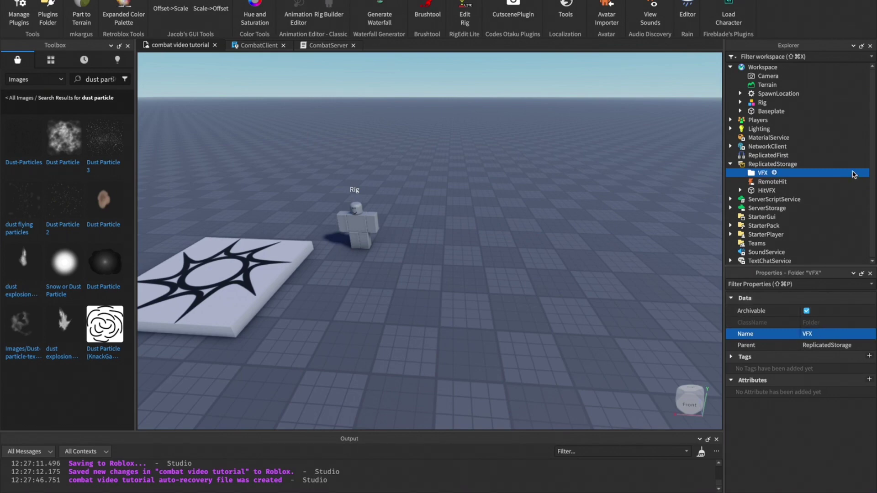
left_click_drag(767, 190, 767, 173)
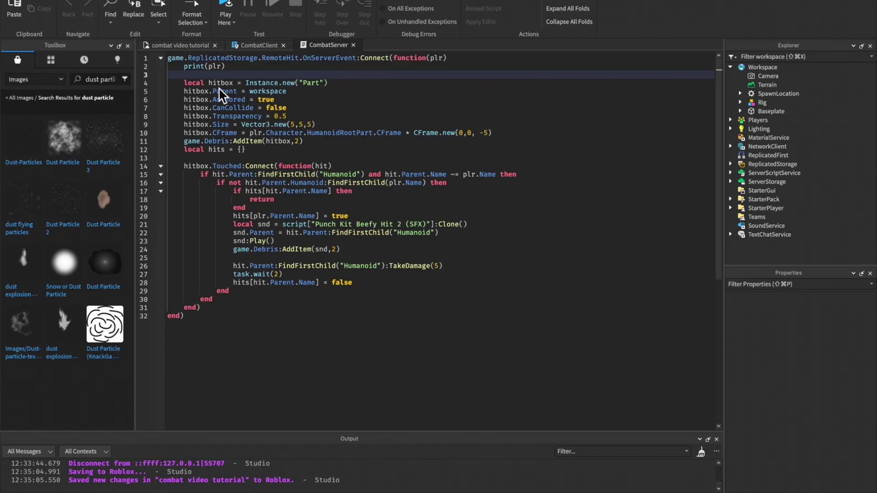
Step: In the CombatServer script, below game.Debris:AddItem(snd,2), leave a blank line and write local hitvfx = game.ReplicatedStorage.VFX
left_click(343, 249)
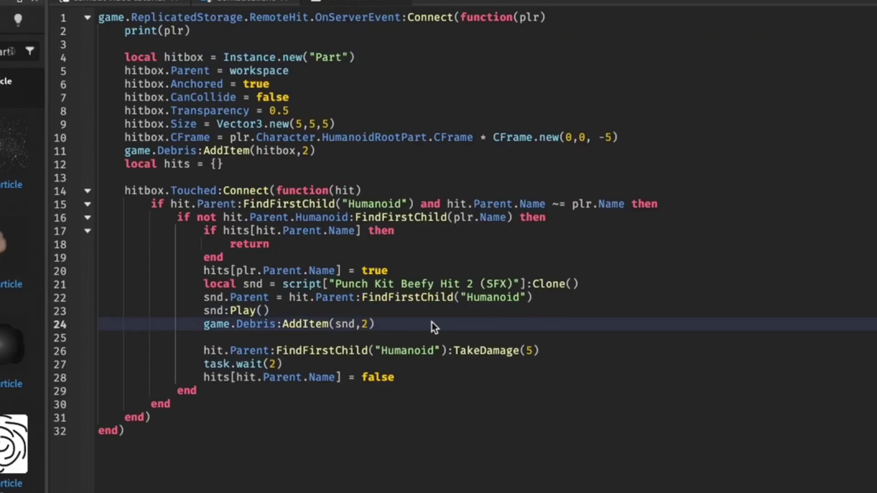
key("Return")
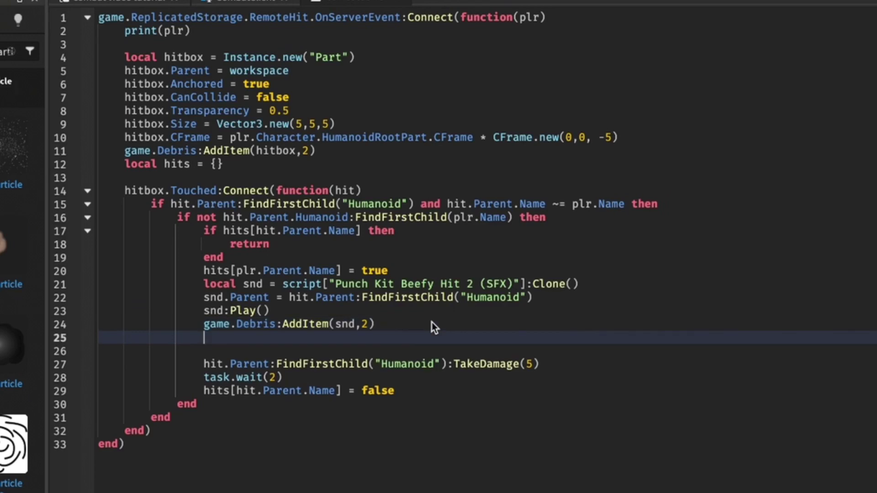
key("Return")
type("local ")
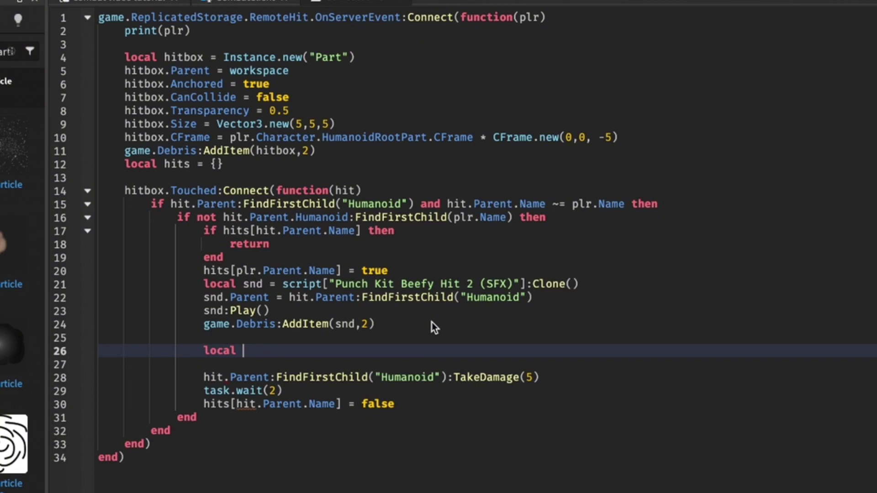
type("hitvfx = game:re")
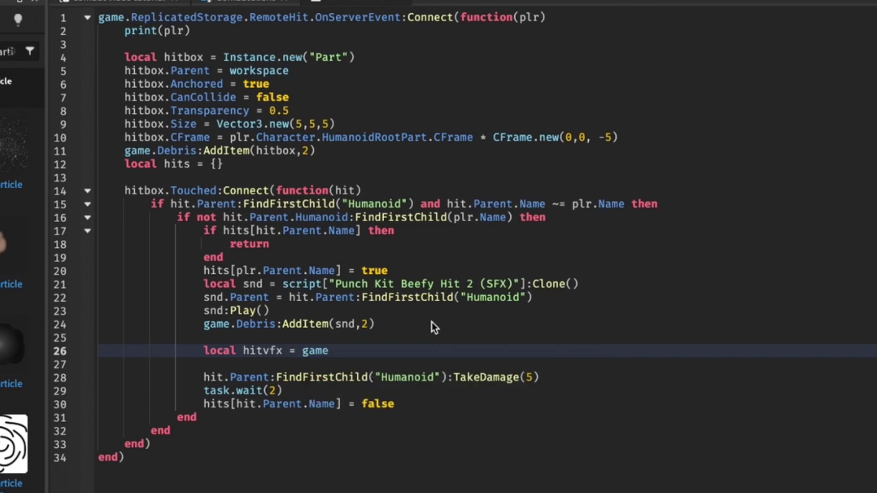
key("BackSpace")
key("BackSpace")
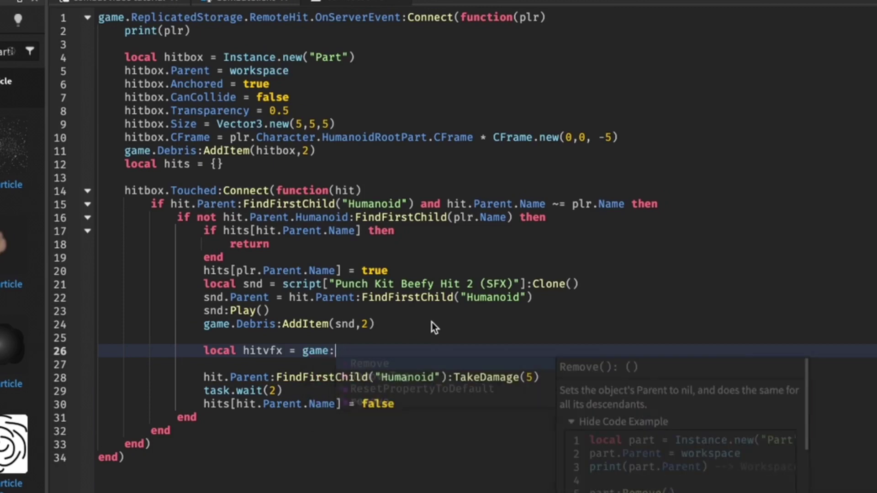
key("BackSpace")
type(".re")
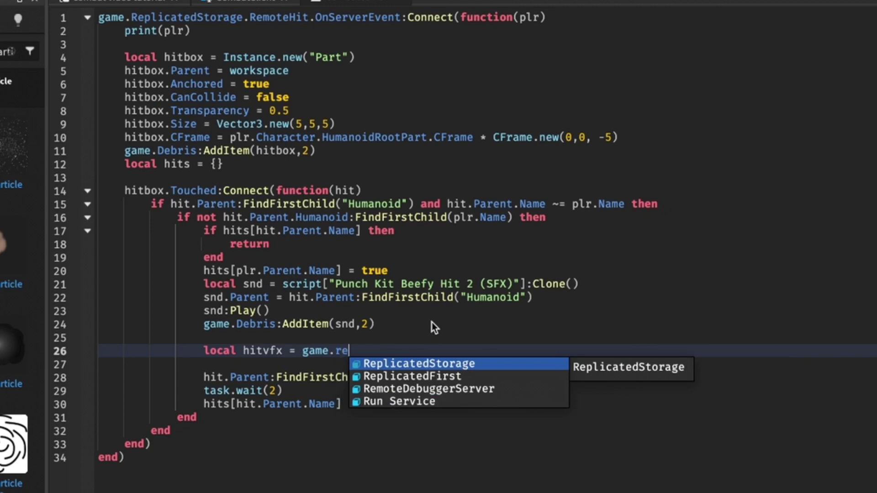
key("Tab")
type(".")
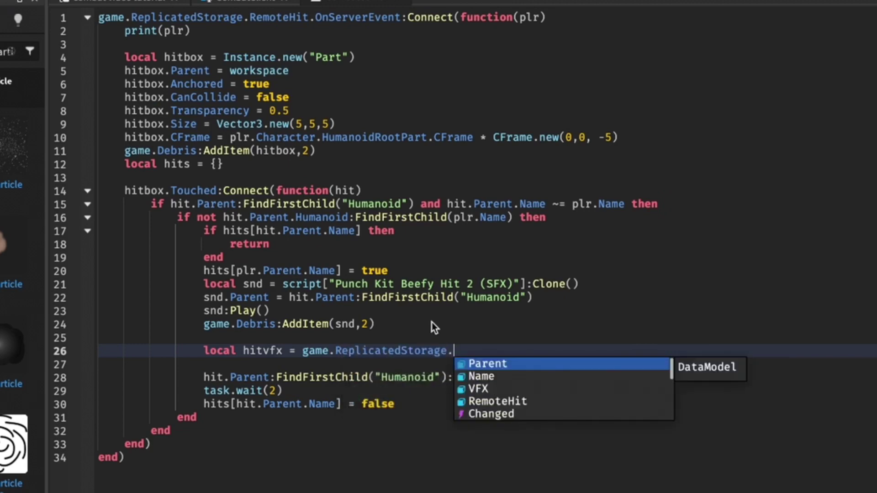
key("Down")
key("Down")
key("Tab")
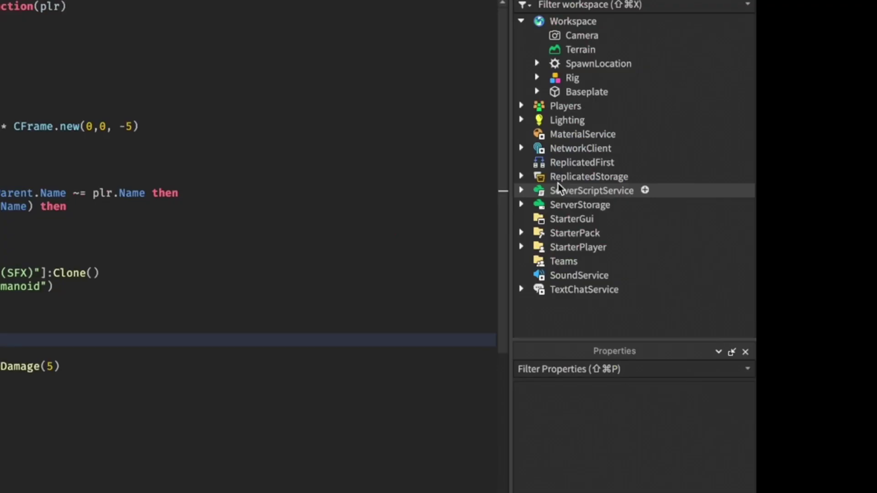
Step: Check the contents of the VFX folder and complete the hitvfx declaration with ["HitVFX"].Attachment:Clone()
left_click(521, 176)
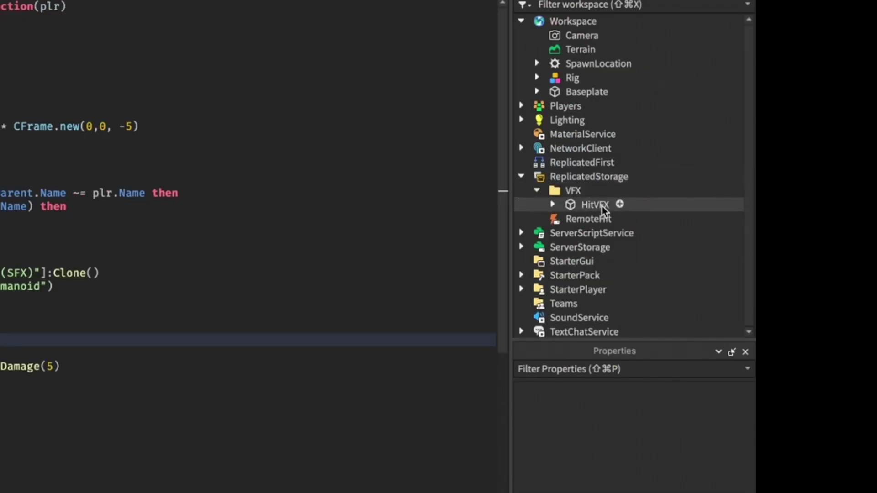
left_click(590, 190)
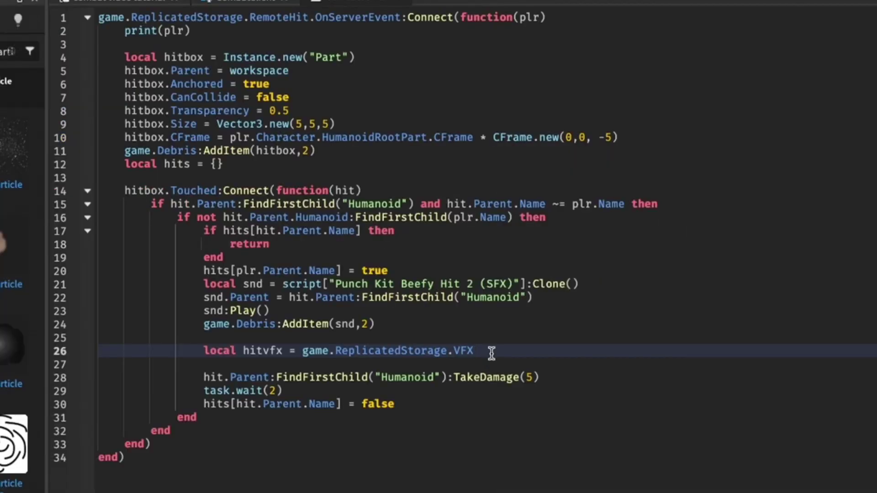
type("[")
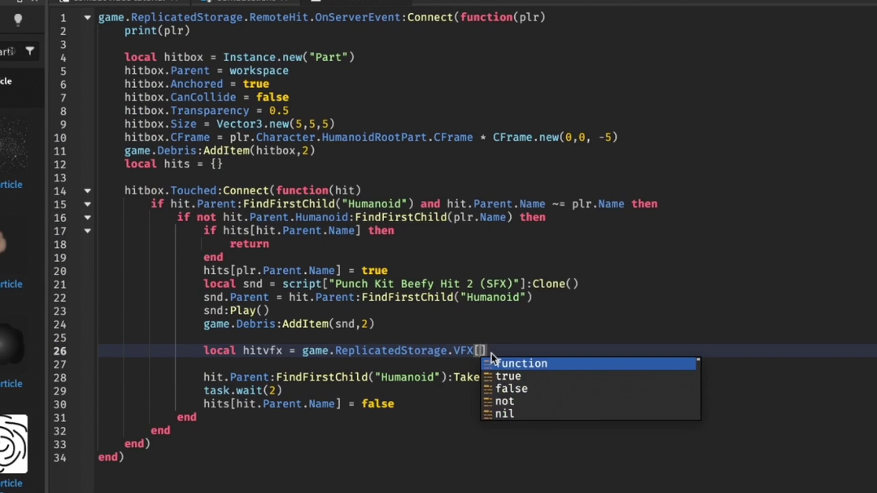
type("\"")
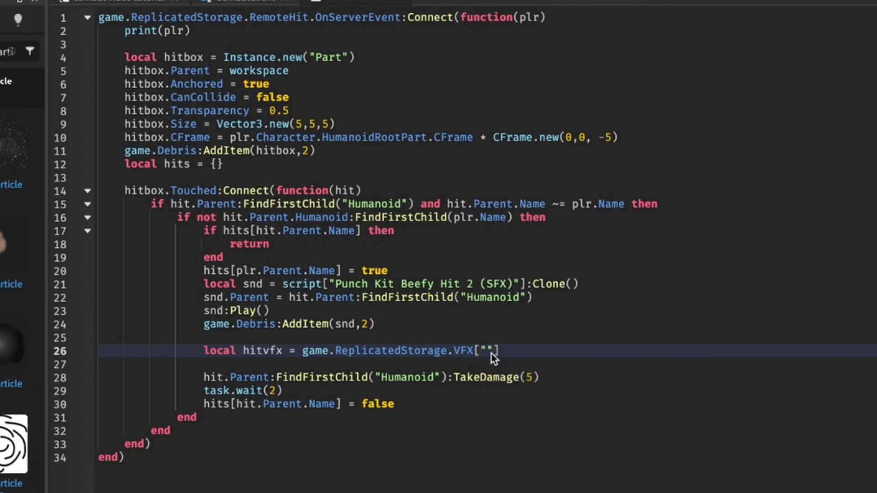
type("HitVFX\"].Attachment")
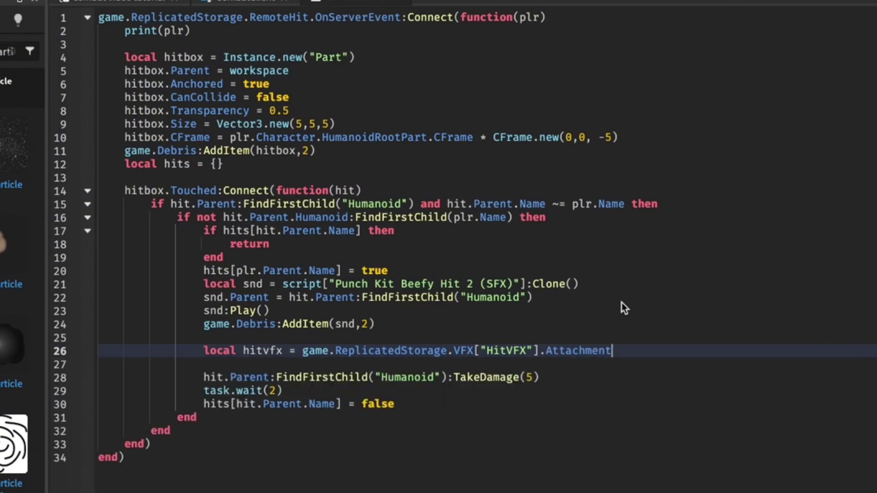
type(":Clone()")
Step: Review each part of the hitvfx declaration's path against the VFX folder, HitVFX part and Attachment in ReplicatedStorage
double_click(266, 349)
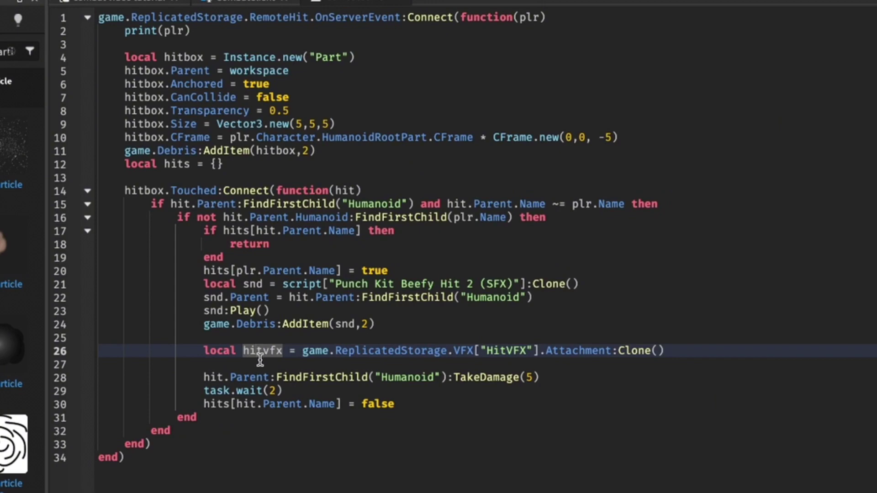
left_click(318, 350)
left_click(363, 351)
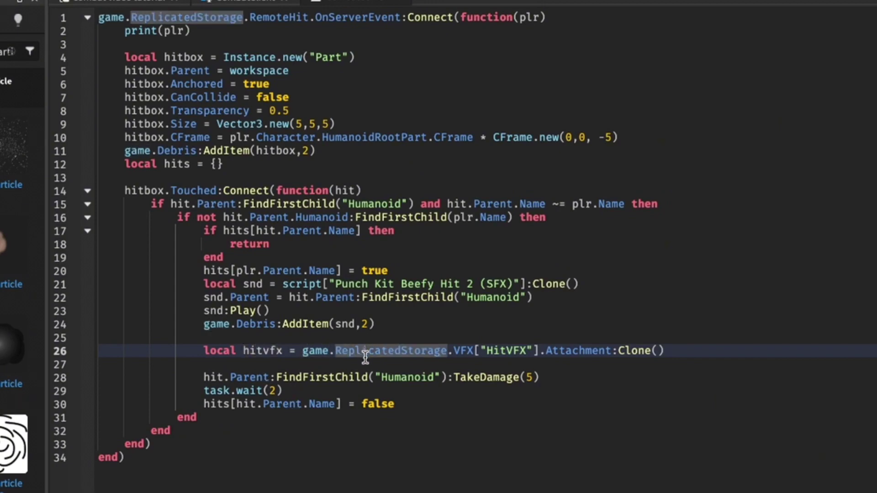
left_click(453, 352)
left_click(362, 348)
left_click(462, 353)
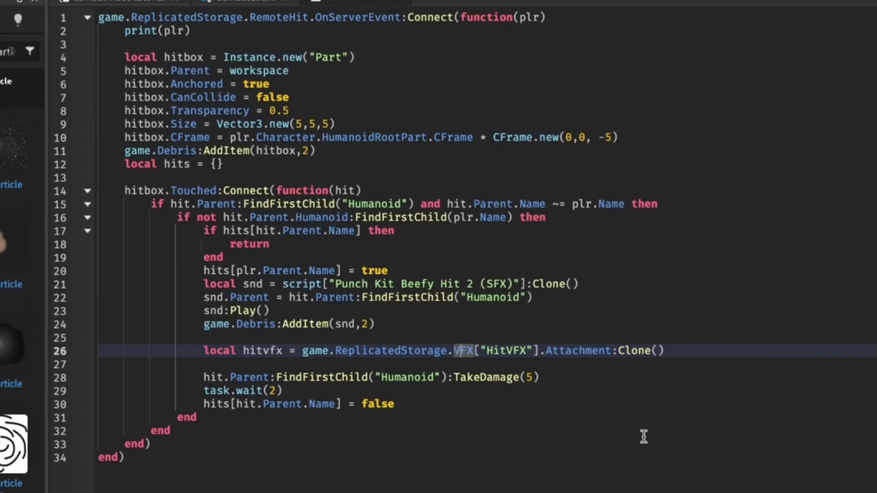
left_click(526, 352)
double_click(576, 351)
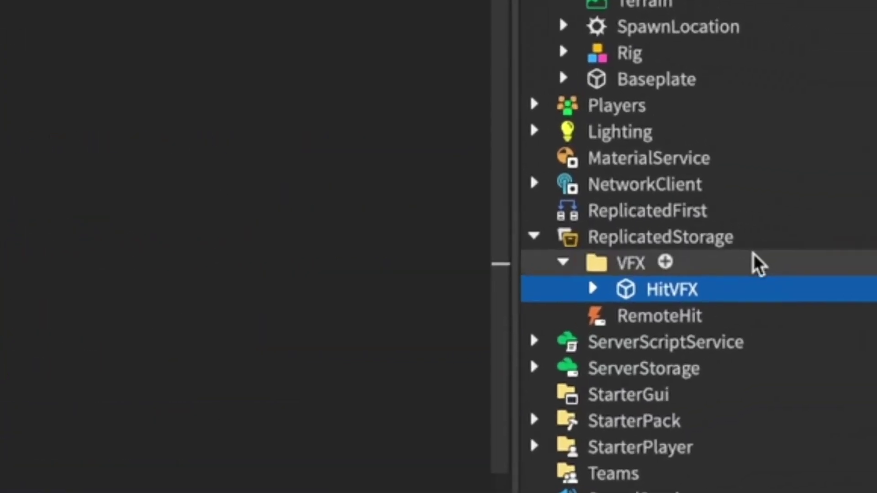
left_click(524, 300)
left_click(594, 329)
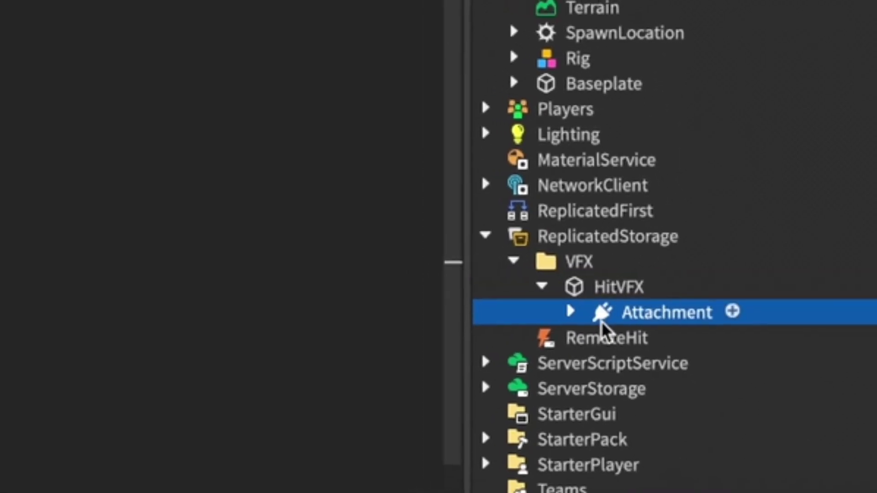
left_click(542, 286)
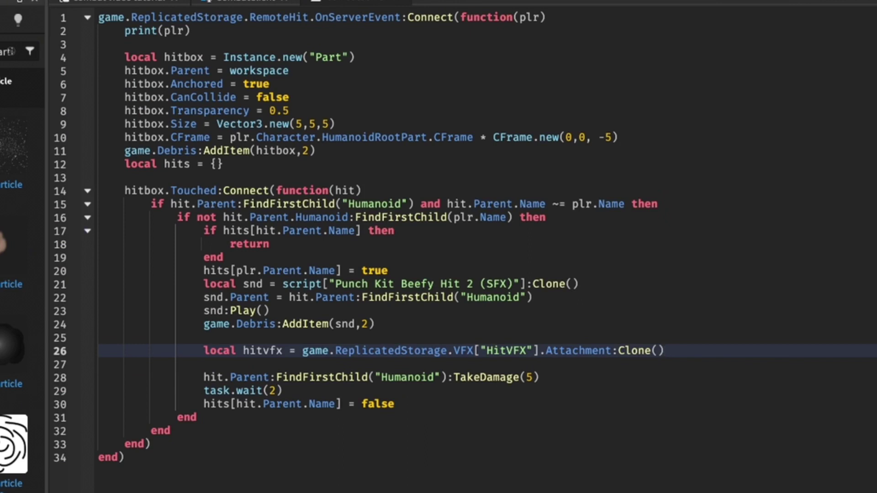
Step: In CombatServer, start a line directly below the hitvfx declaration with hitvfx.Parent
left_click(691, 352)
key("Return")
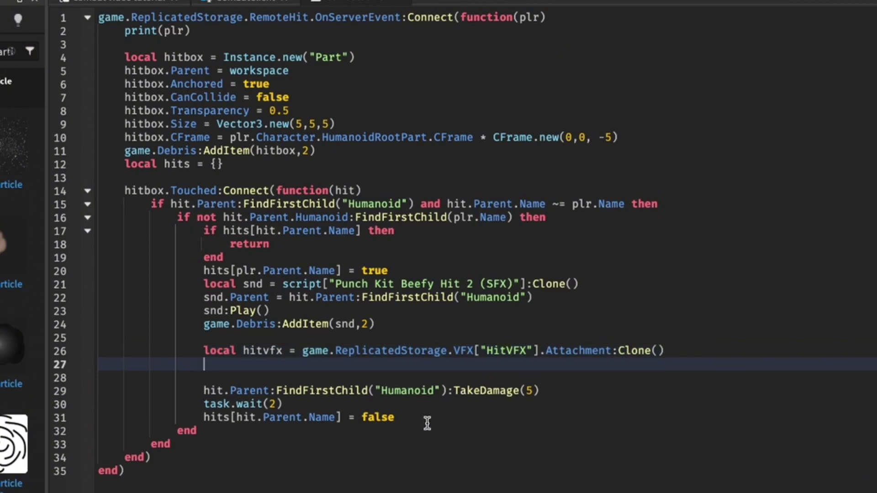
type("b")
key("BackSpace")
type("hi")
key("Tab")
type("vfx.p")
key("Tab")
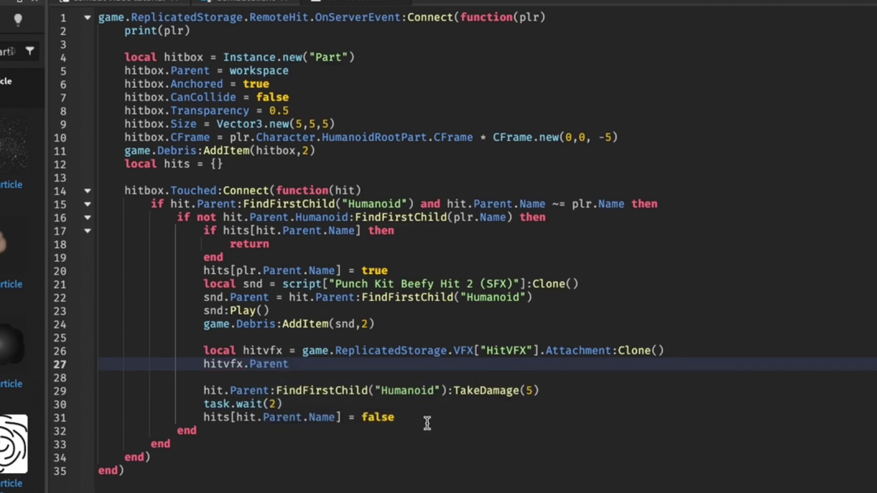
Step: Complete the hitvfx.Parent assignment with = hits.Parent:FindFirstChild("HumanoidRootPart")
type("hi")
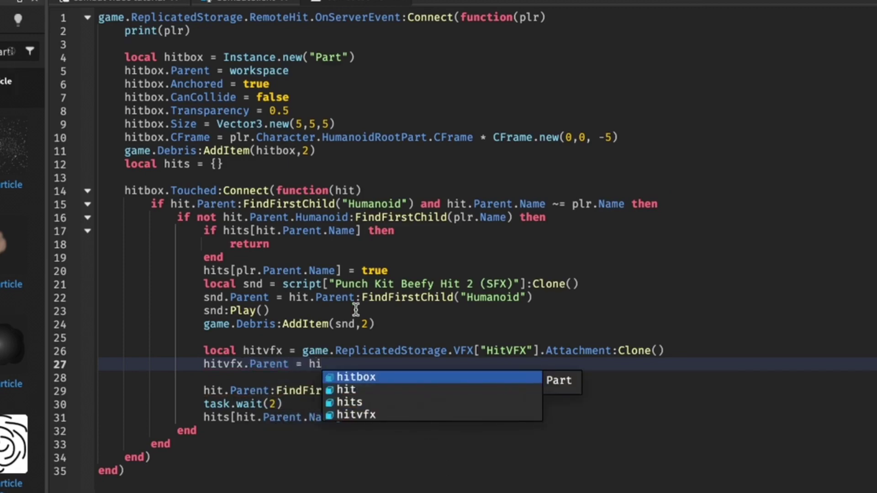
key("Down")
key("Down")
key("Tab")
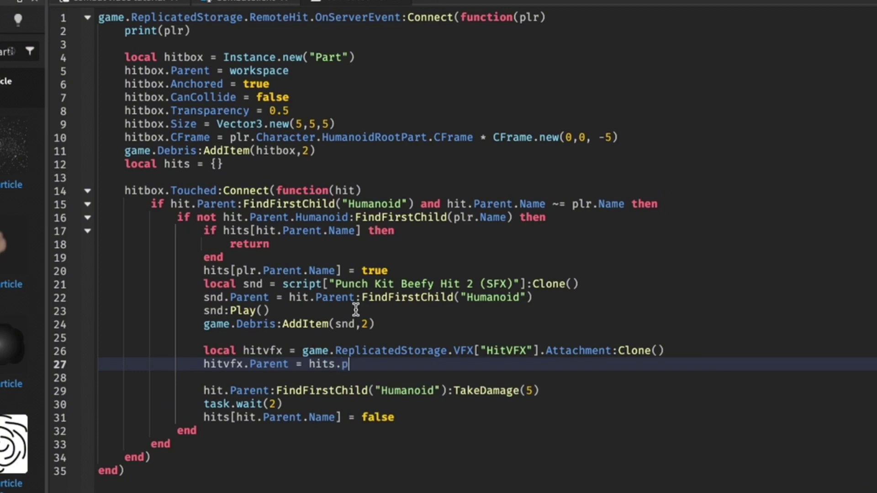
type(".Paren")
type("t:FindFi")
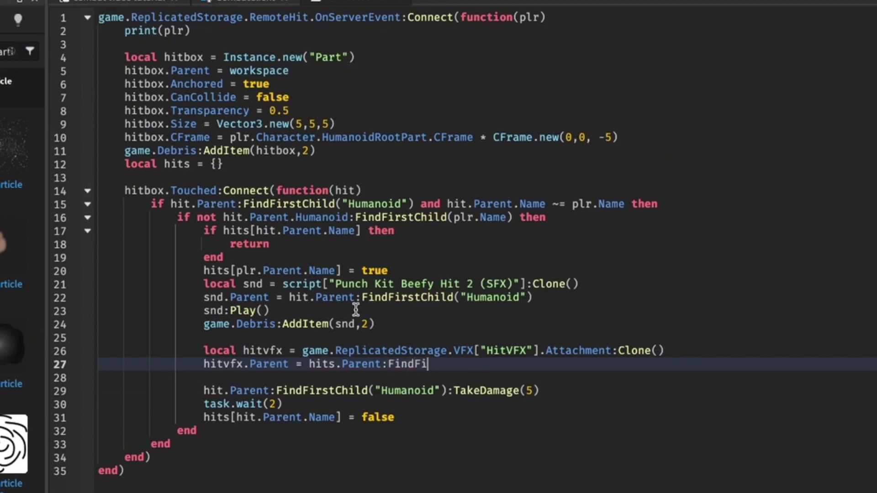
type("rstChild")
type("(\"Hu")
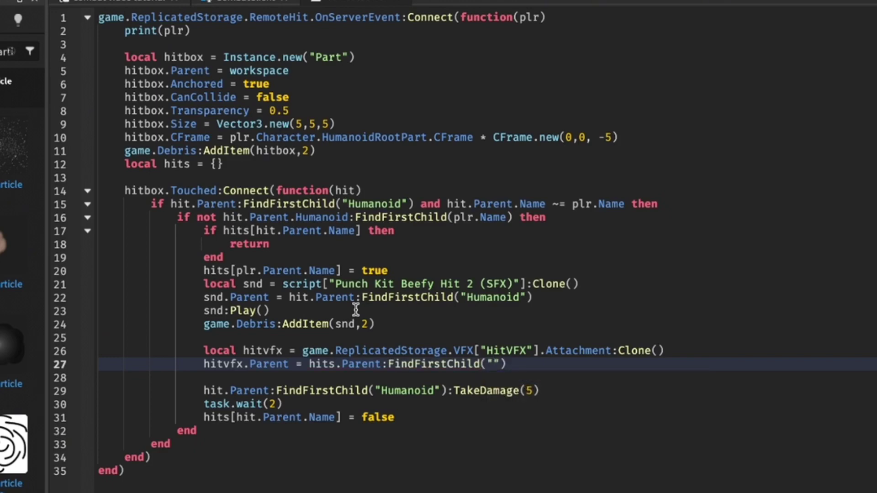
type("manoidRootPa")
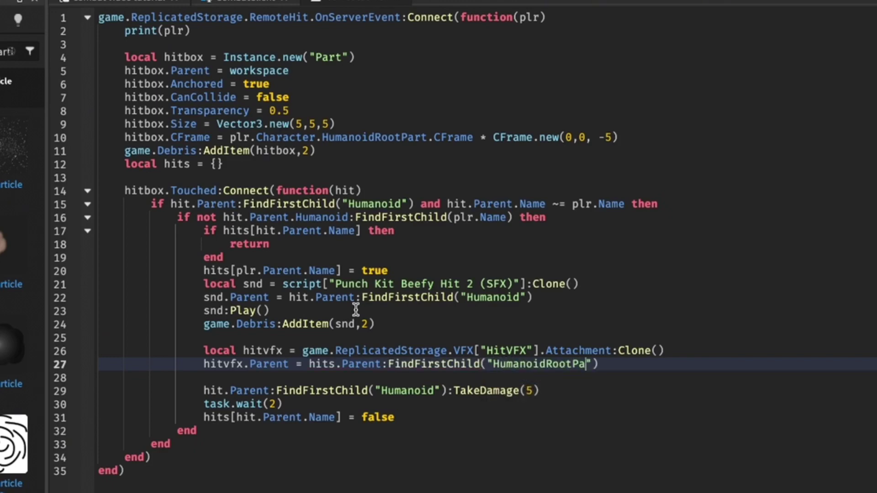
type("rt")
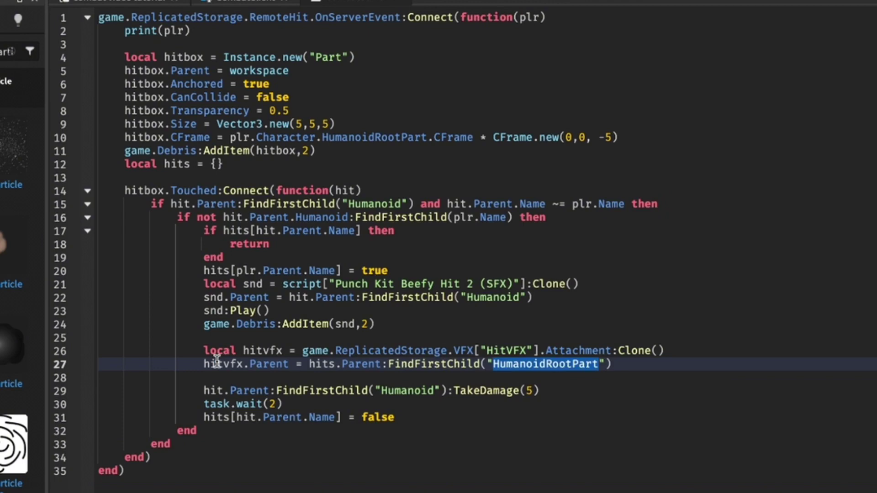
Step: Examine the Rig model in Workspace and its HumanoidRootPart, the part named in the hitvfx.Parent line
left_click(213, 373)
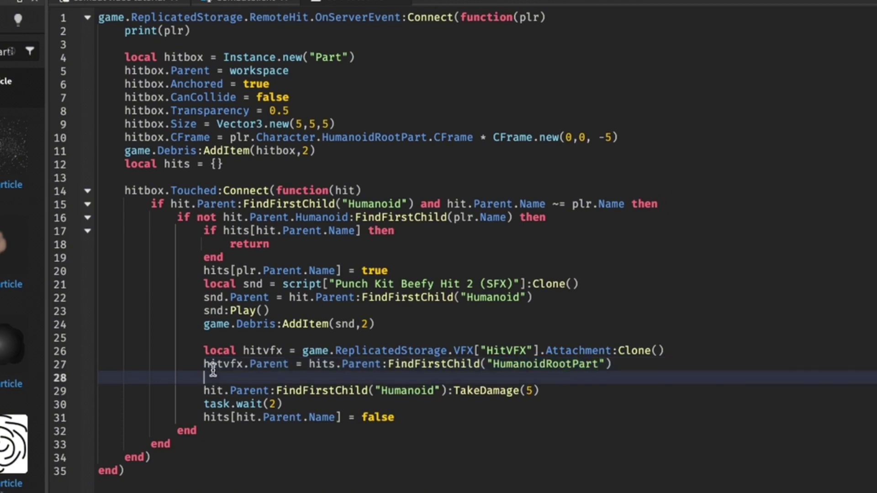
double_click(555, 362)
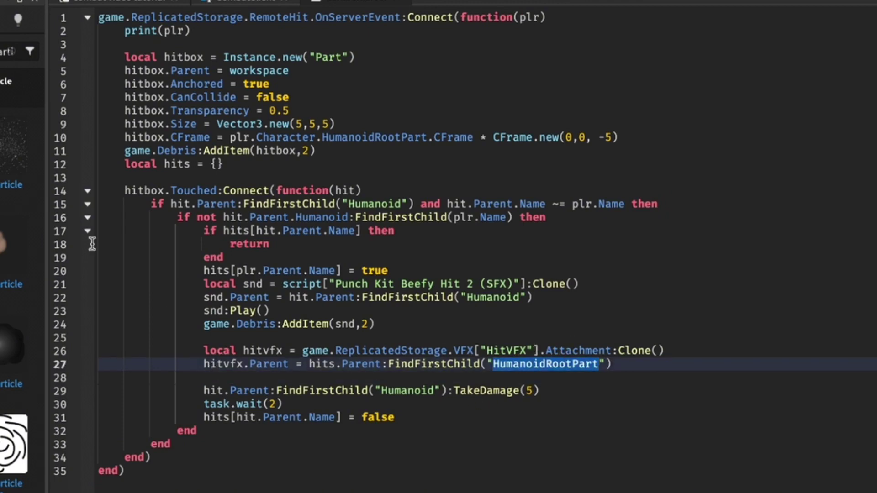
left_click(83, 2)
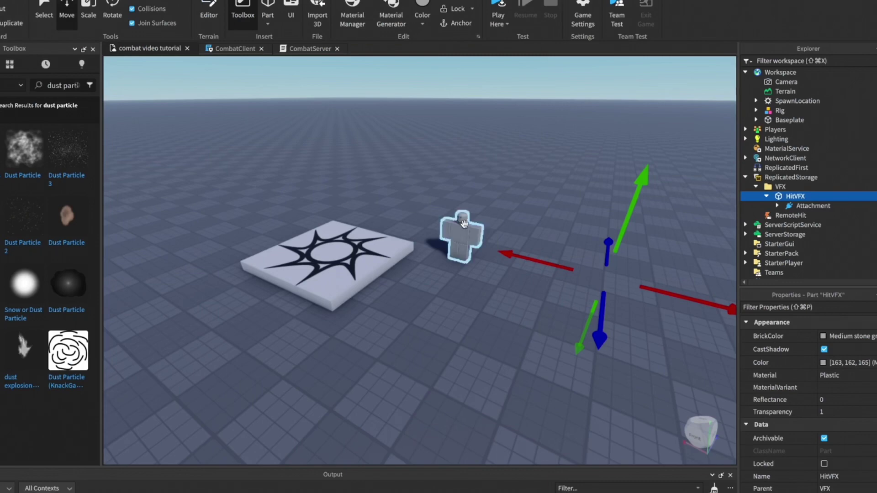
left_click(461, 236)
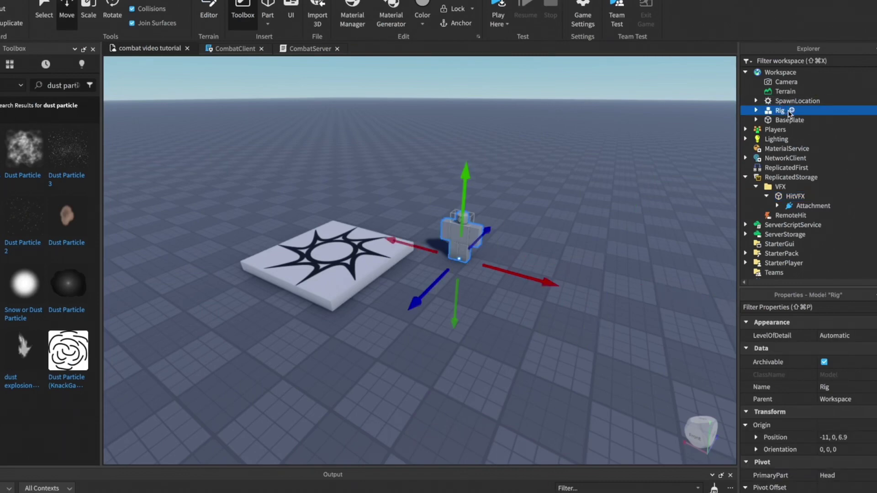
left_click(756, 110)
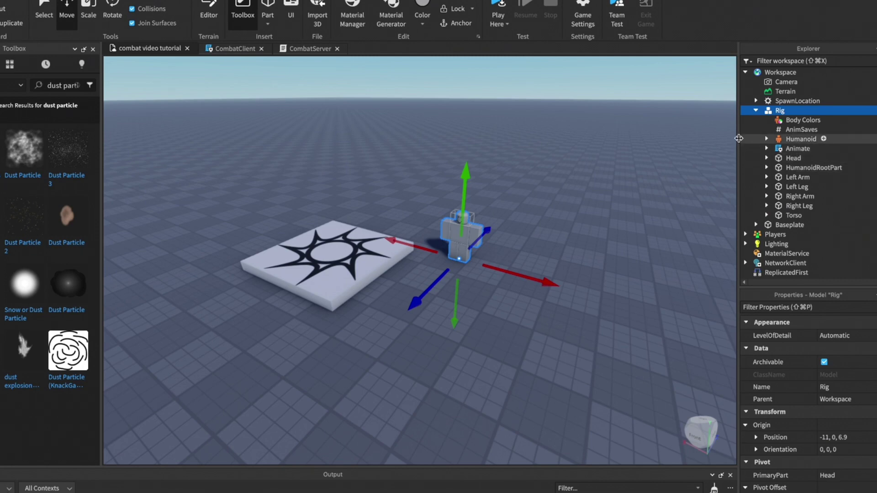
mouse_move(550, 268)
right_mouse_down()
mouse_move(532, 257)
mouse_move(539, 263)
right_mouse_up()
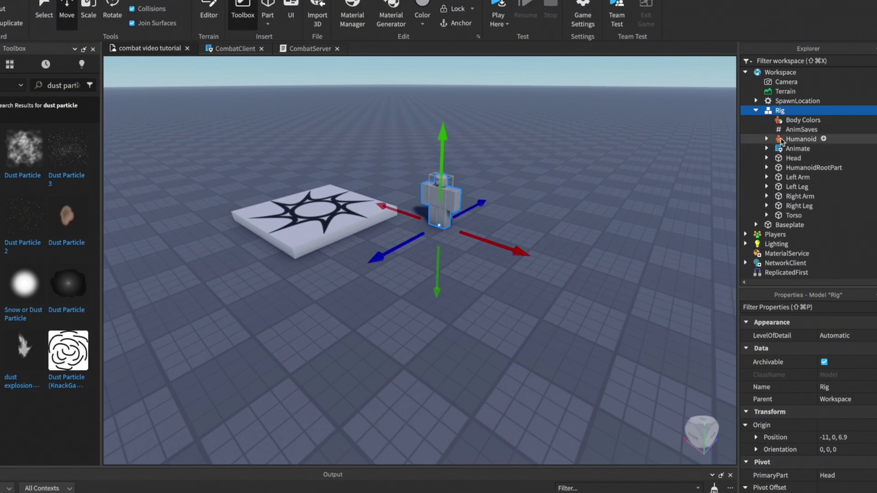
left_click(813, 168)
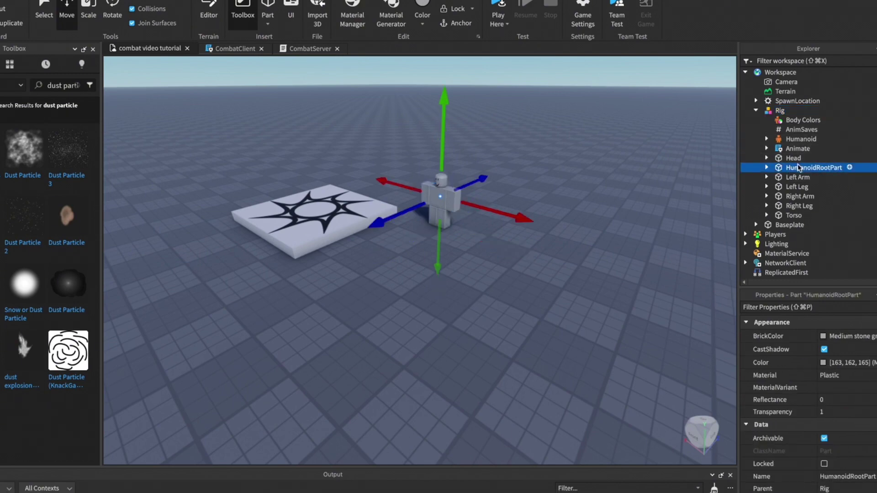
left_click(766, 167)
left_click(767, 167)
Step: Inspect where the Rig's HumanoidRootPart sits on the body, and compare it with the Attachment reference in CombatServer
scroll(560, 212, "up", 5)
scroll(560, 212, "down", 4)
mouse_move(560, 212)
right_mouse_down()
mouse_move(563, 222)
mouse_move(568, 216)
right_mouse_up()
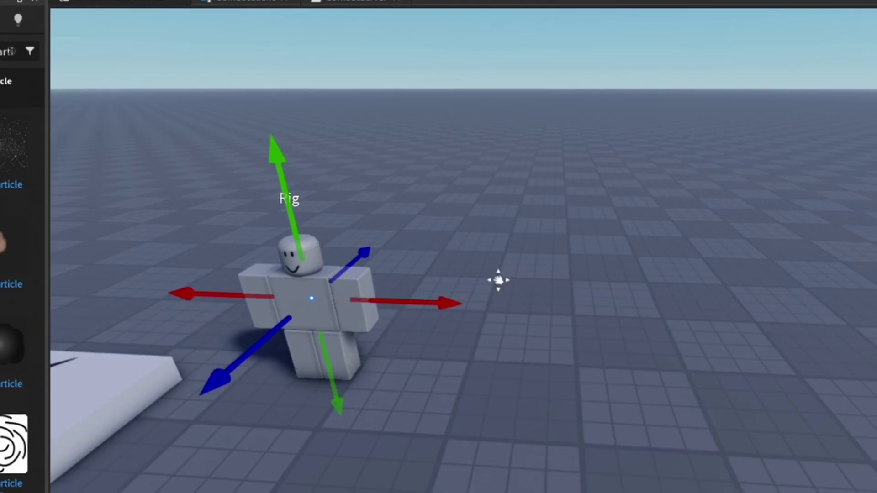
middle_click_drag(498, 280, 513, 279)
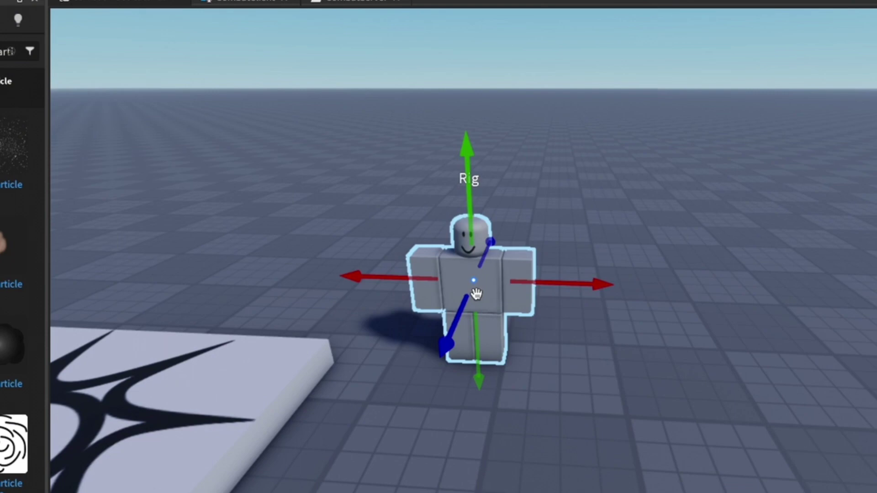
left_click(369, 3)
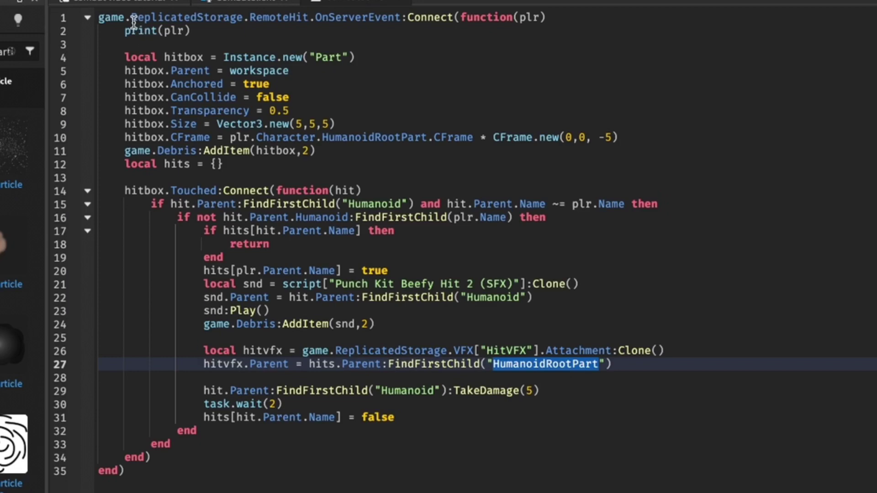
left_click(660, 373)
double_click(599, 350)
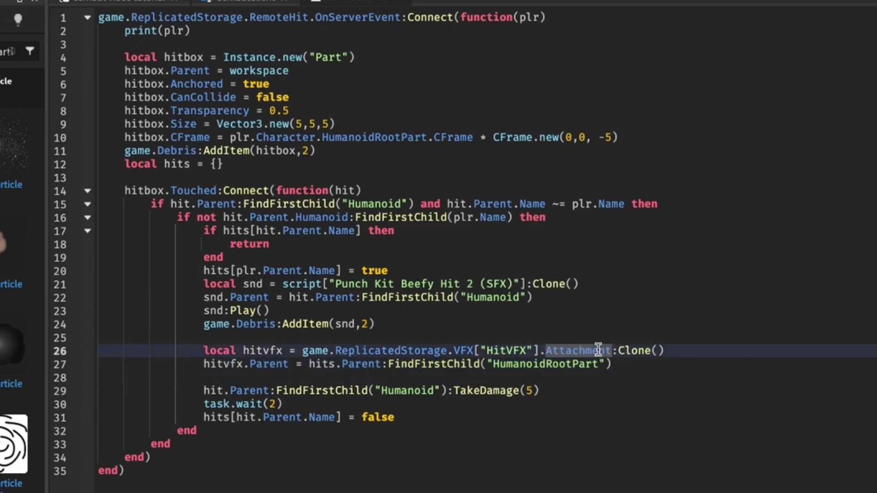
Step: Below the hitvfx.Parent line, add the loop header for i,v in pairs(hitvfx:GetChildren()) do
left_click(624, 364)
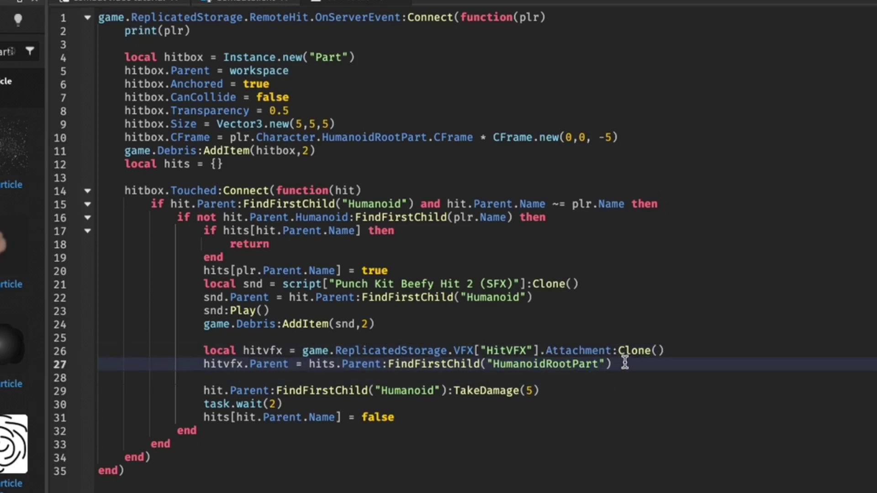
key("Return")
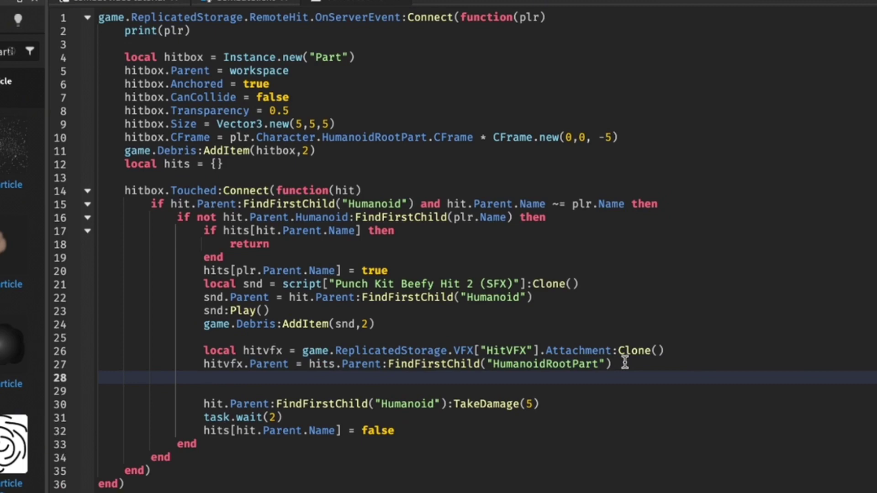
type("for i,v in p")
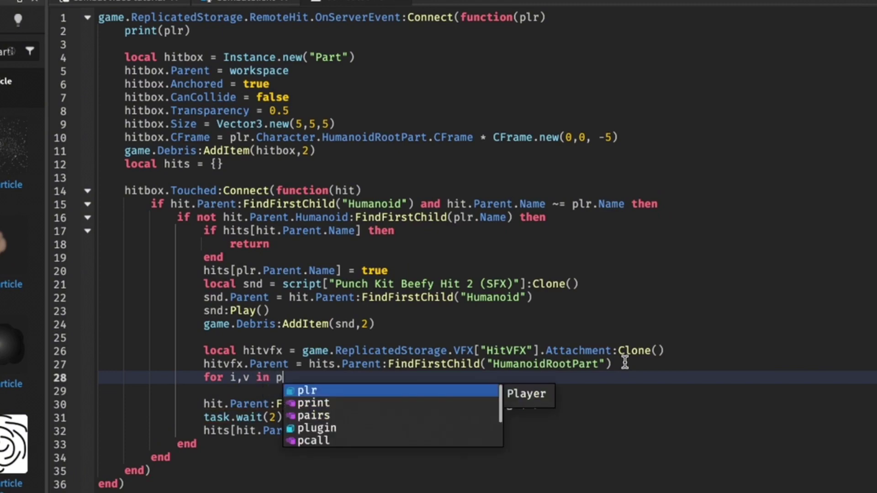
type("airs(hi")
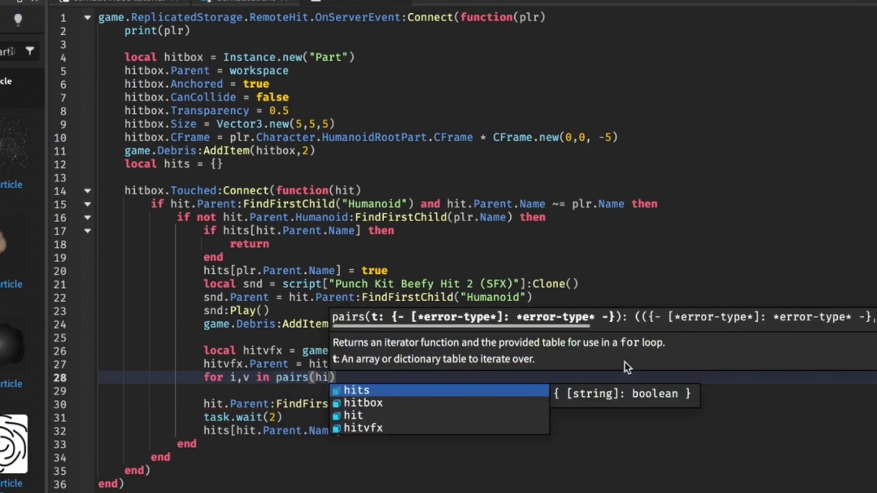
key("Down")
key("Down")
key("Down")
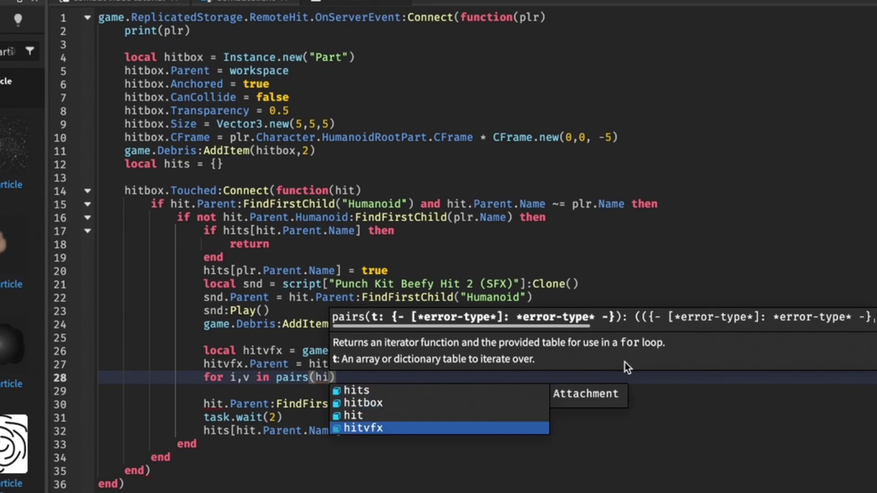
key("Tab")
type(":g")
key("Tab")
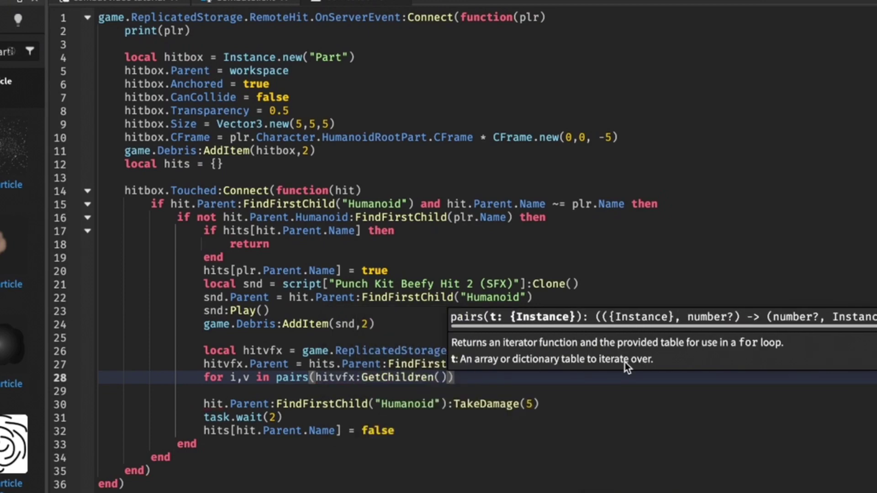
key("Right")
type("do")
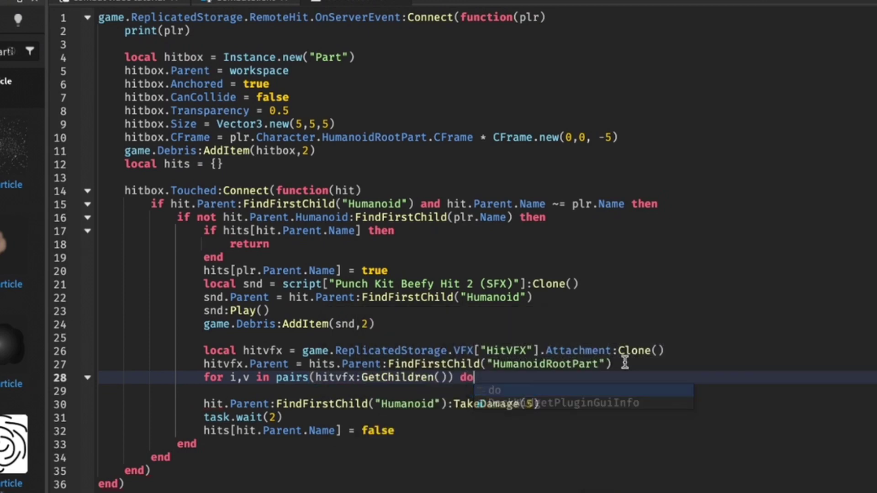
Step: Inside the loop, add if v:isA("ParticleEmitter") then, with v:Emit(v:GetAttribute("EmitCount")) as its body
key("Return")
type("i")
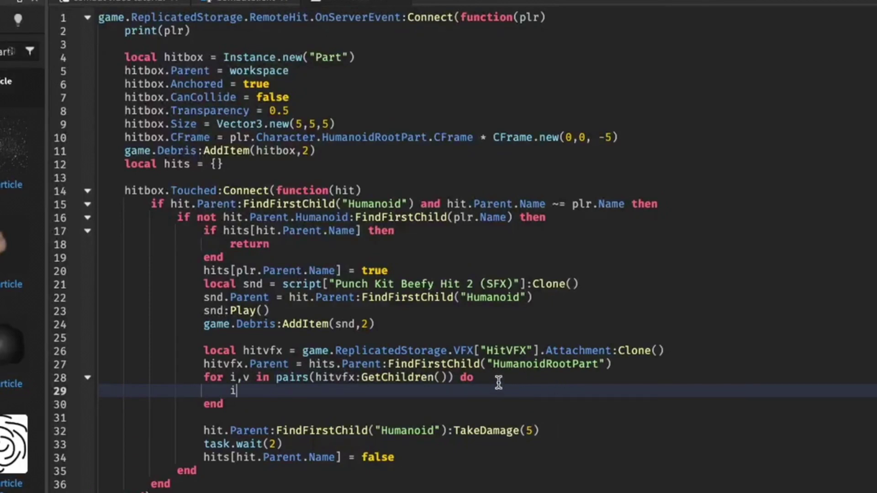
type("f v:i")
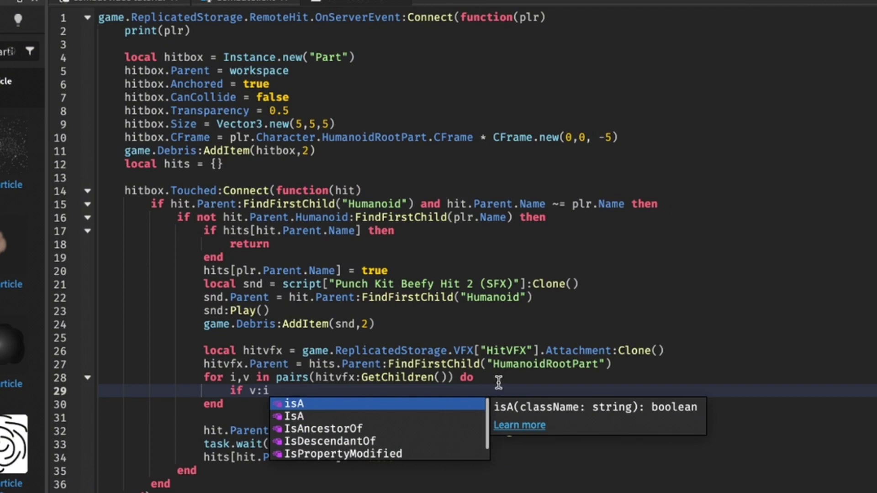
type("sA(\"Pa")
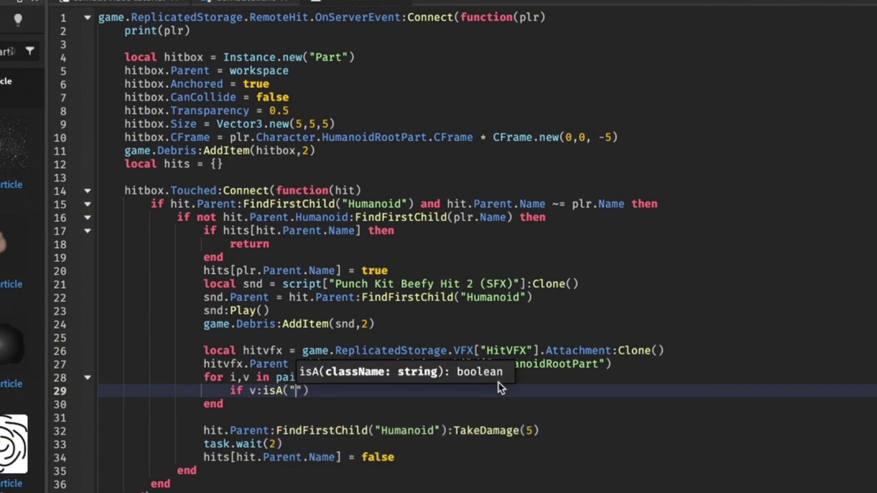
type("rticleE")
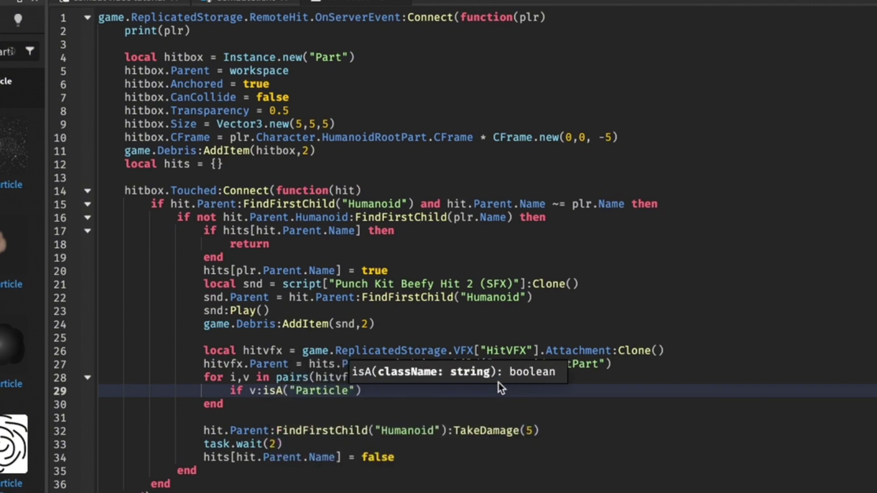
type("mitt")
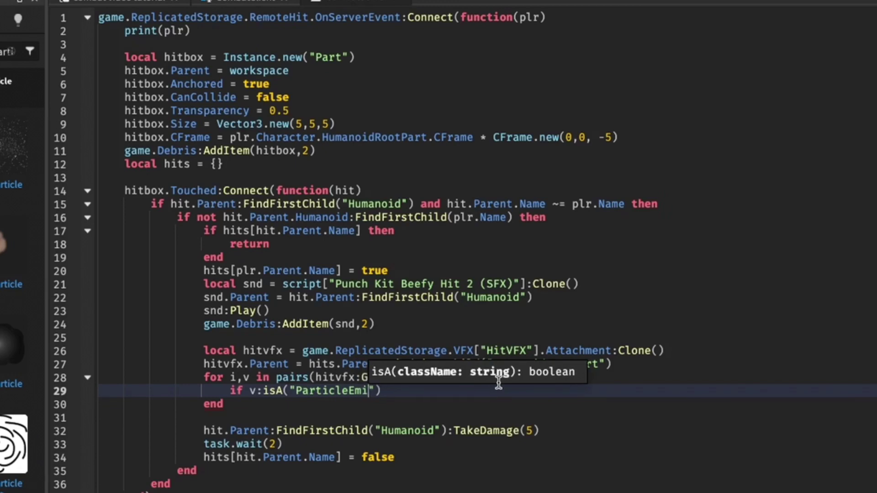
type("er\")")
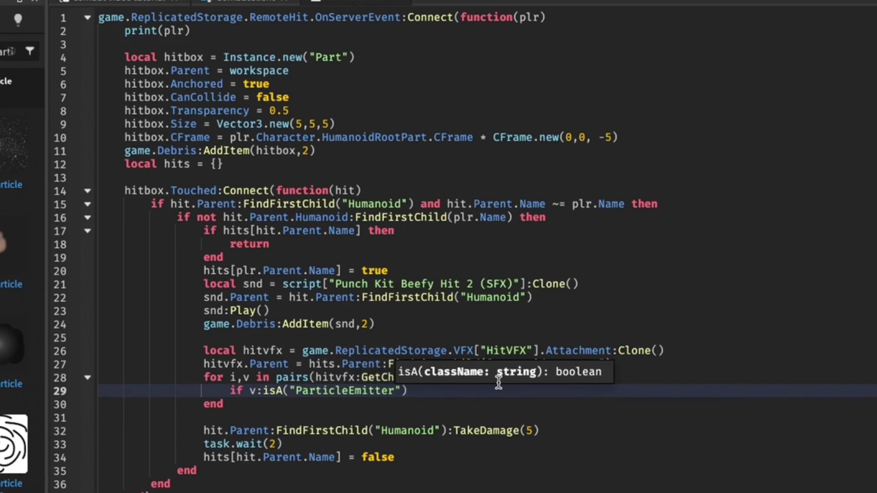
type(" then")
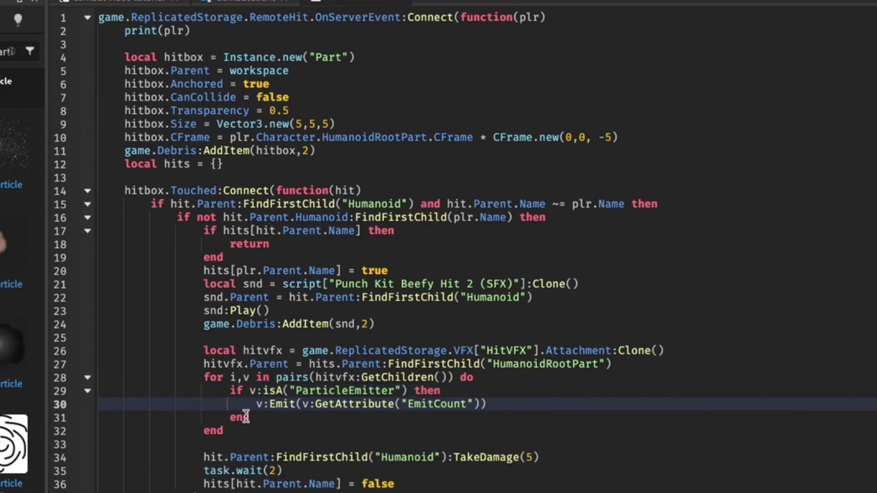
Step: Review the v:Emit line with its GetAttribute("EmitCount") argument and the end of its if block
left_click(257, 405)
left_click(286, 420)
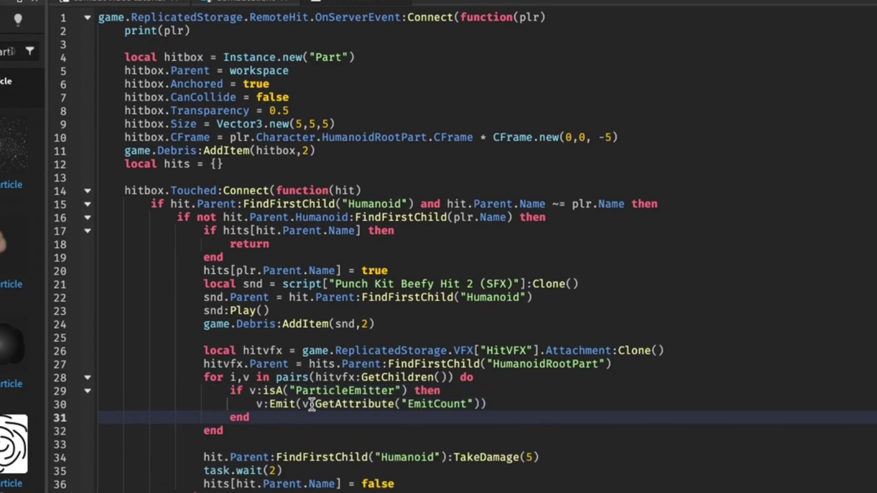
left_click(309, 404)
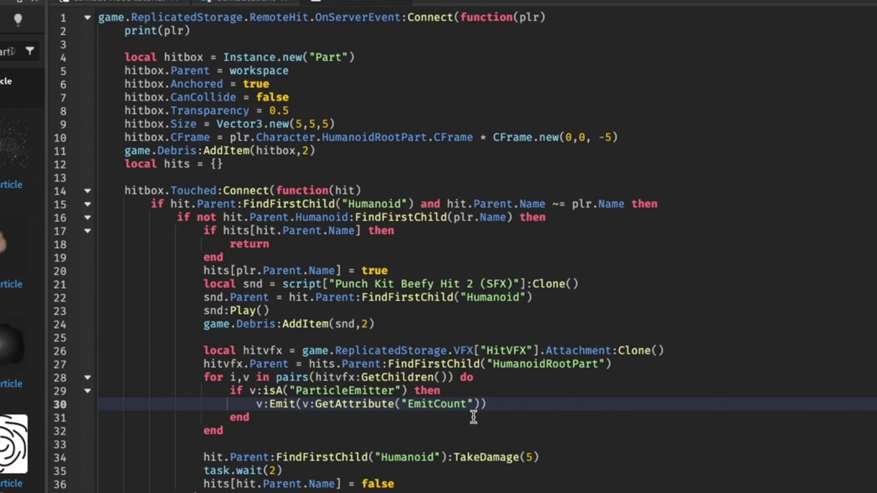
Step: On a new line below the particle loop's closing end, add an empty game.Debris:AddItem() call
mouse_move(448, 405)
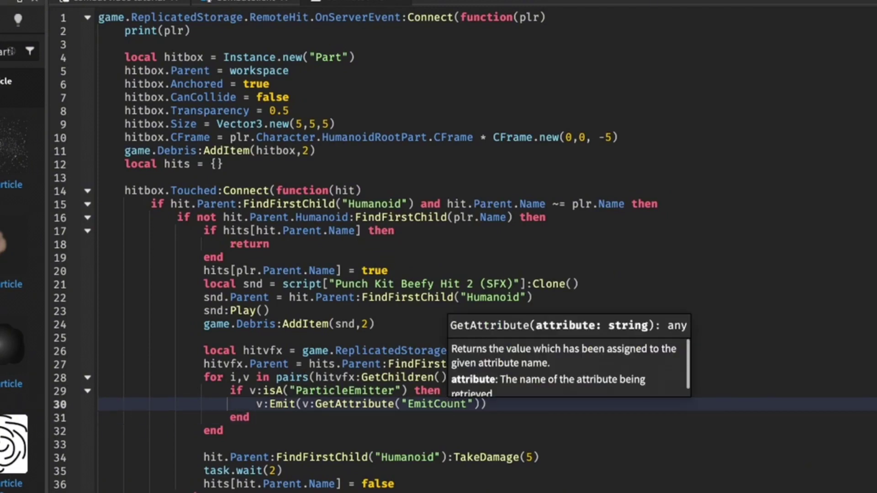
left_click(350, 429)
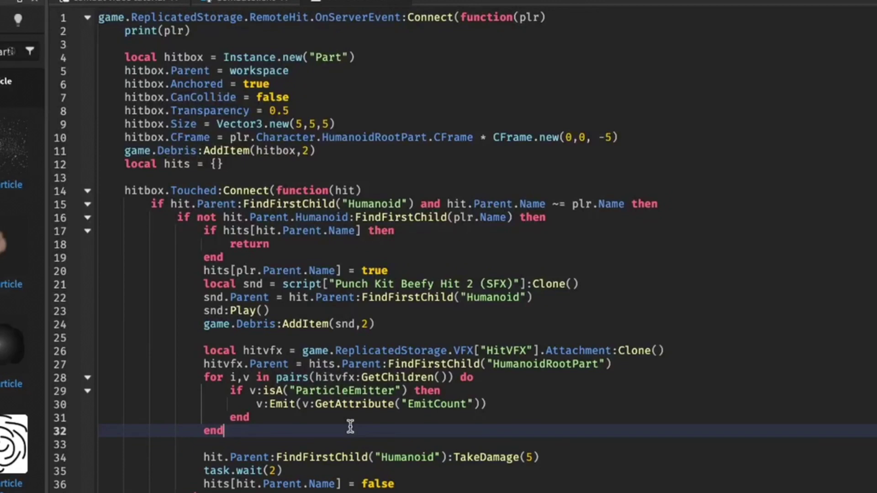
key("Return")
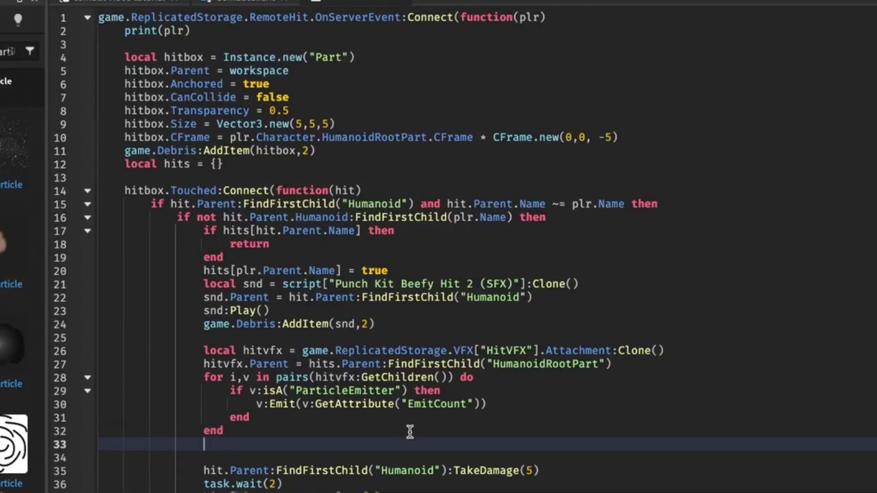
type("game.de")
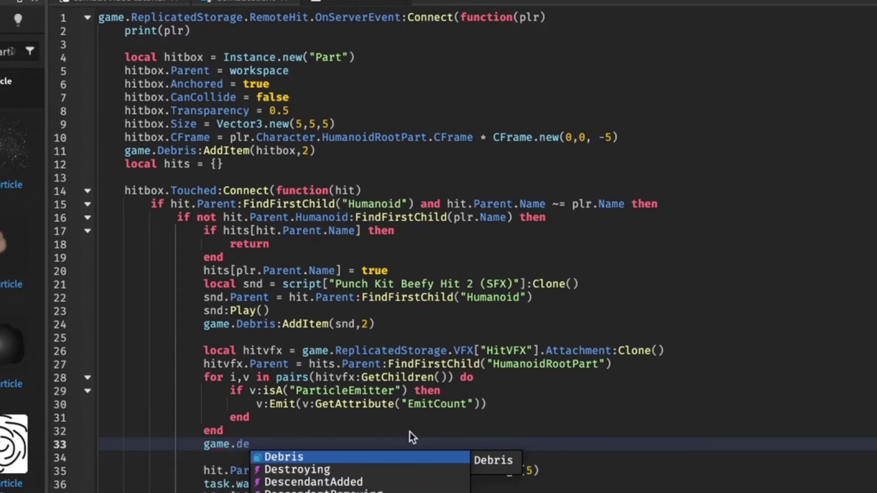
key("Tab")
type(".")
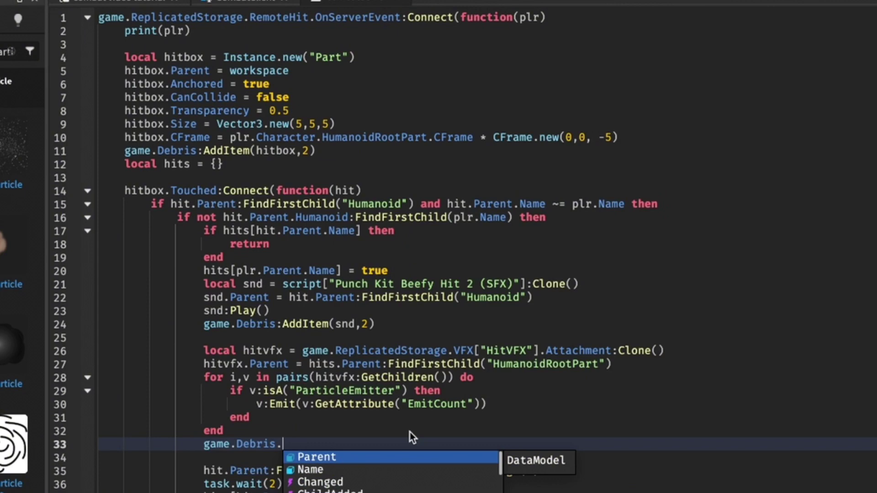
type("ad")
key("BackSpace")
key("BackSpace")
key("BackSpace")
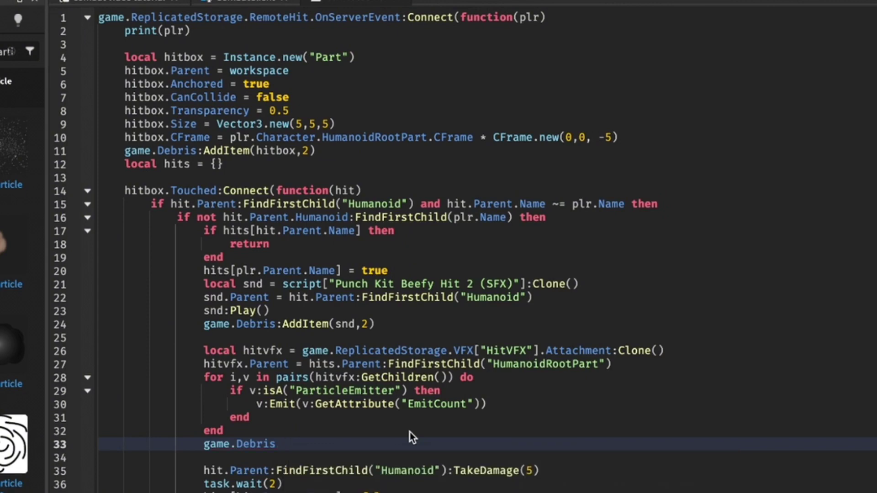
type(":ad")
key("Tab")
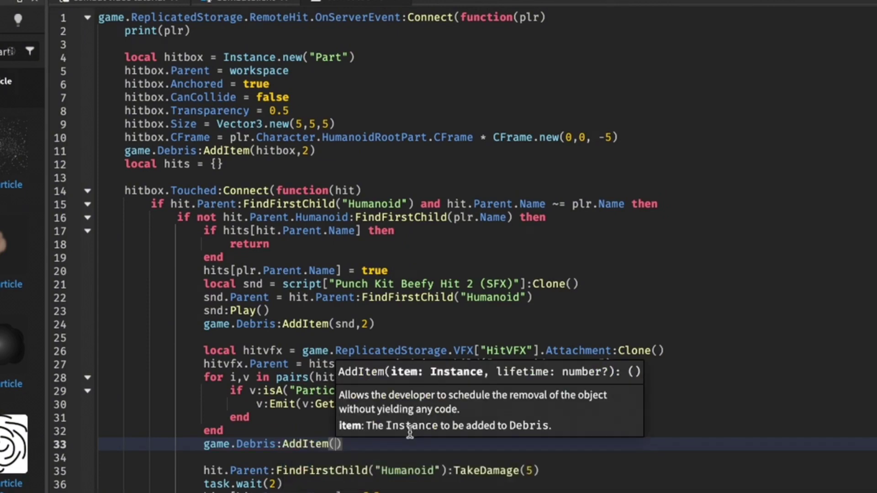
Step: Pass hitvfx and a lifetime of 2 as the arguments of the new game.Debris:AddItem call
type("\"")
key("BackSpace")
type("hit")
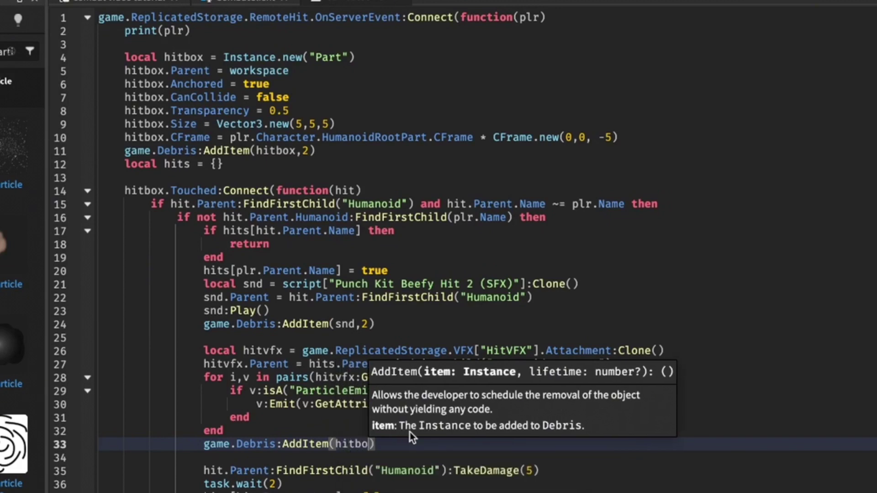
type("vfx")
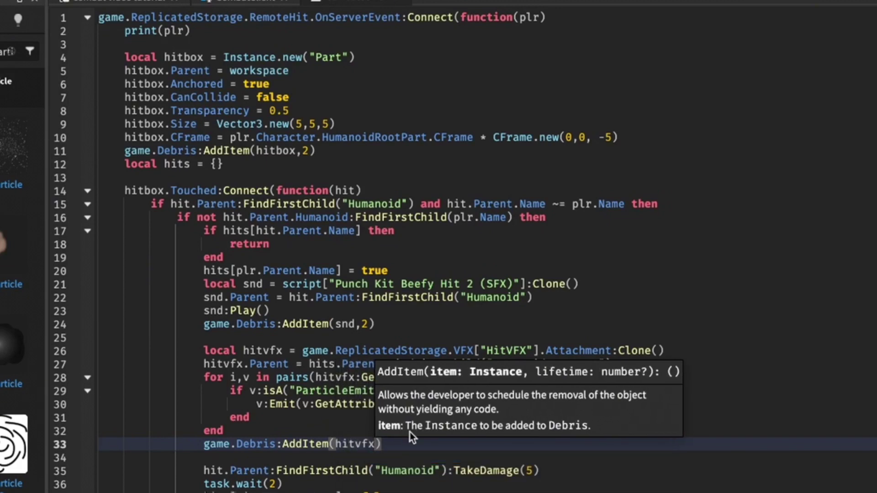
type(", 2")
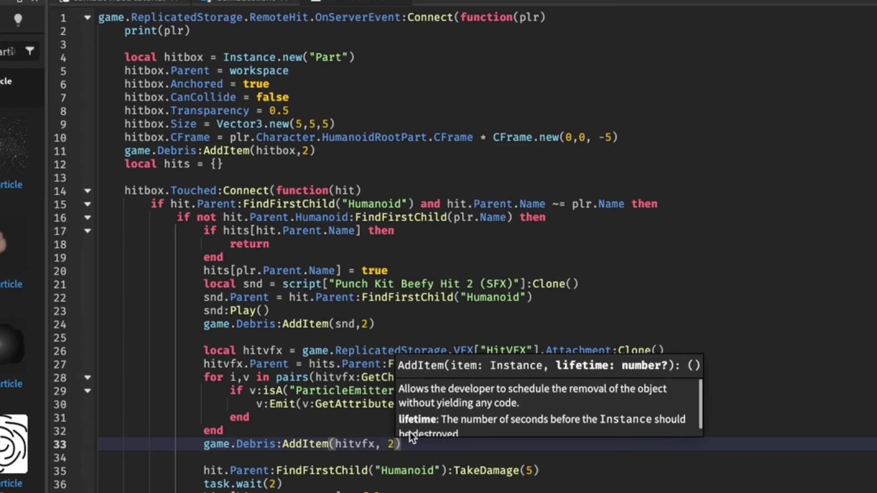
left_click(451, 448)
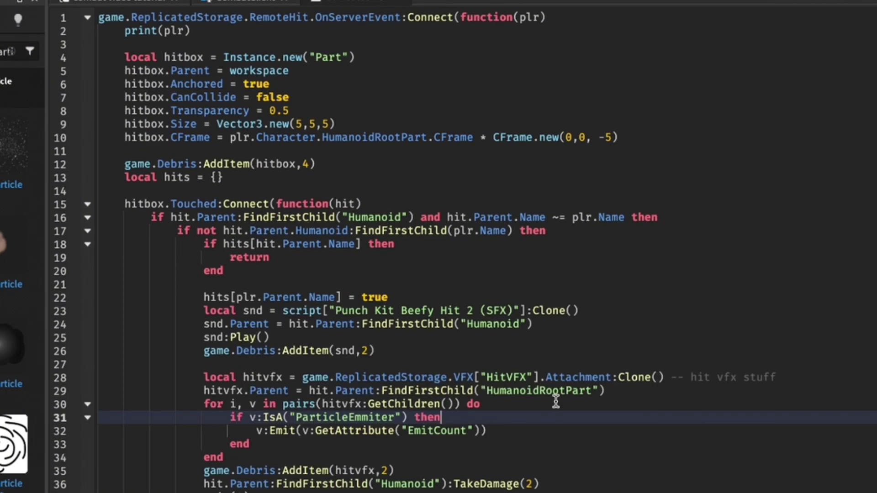
Step: Look over the complete CombatServer script and start a Play Here test near the Rig
scroll(653, 286, "down", 2)
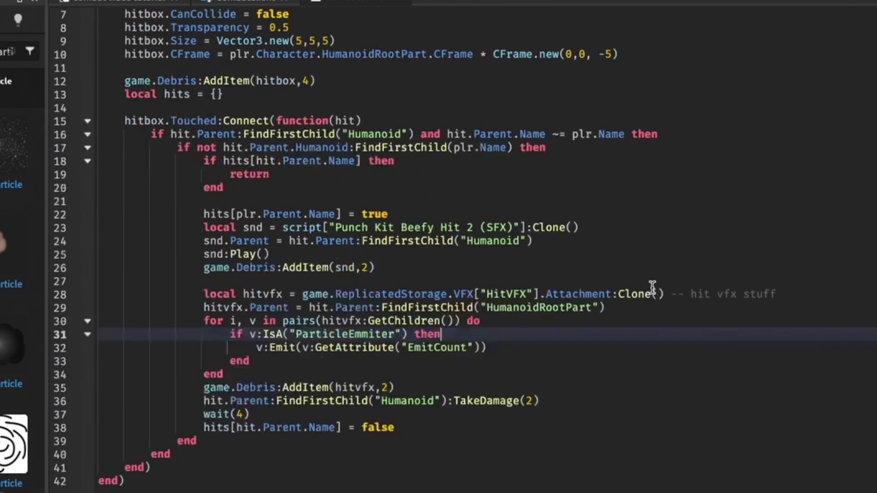
scroll(642, 293, "up", 2)
scroll(645, 294, "down", 2)
scroll(637, 295, "up", 2)
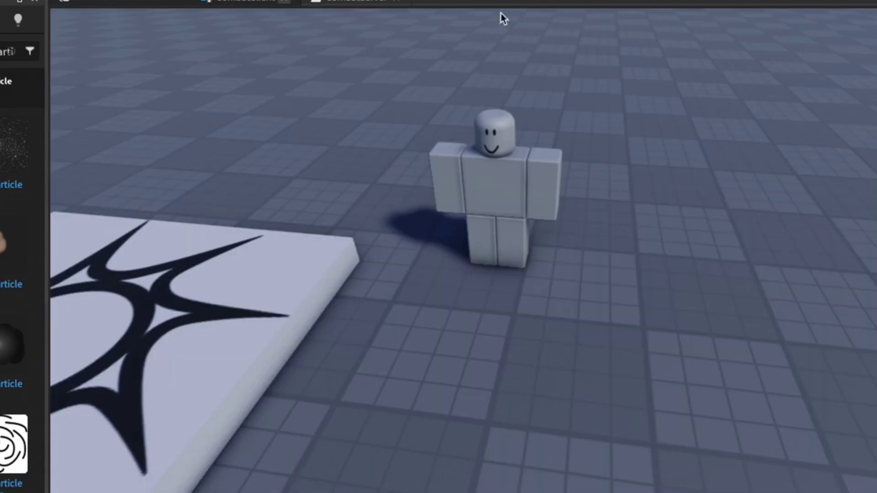
left_click(514, 22)
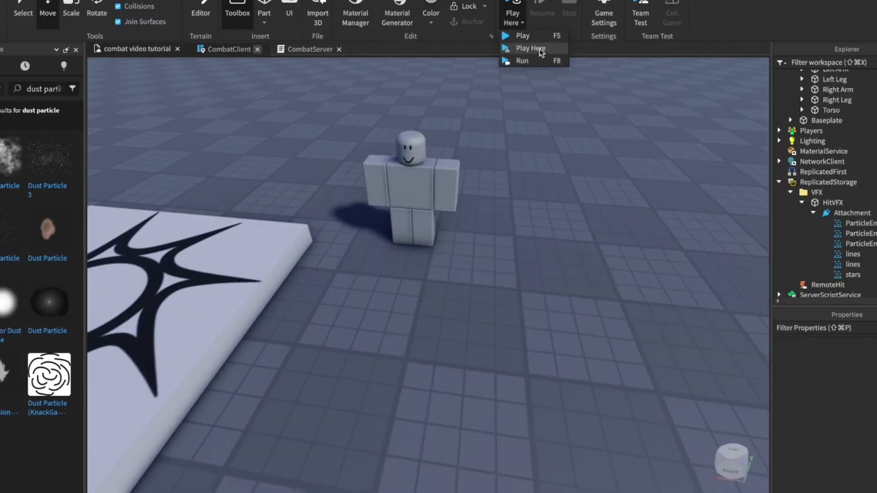
left_click(541, 50)
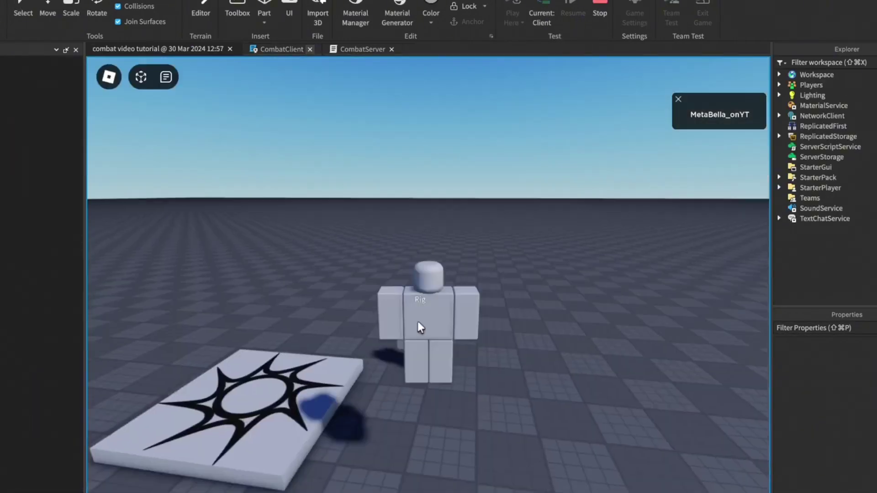
Step: Walk the character up to the Rig and punch it repeatedly from different sides to test the hit effect
key("w")
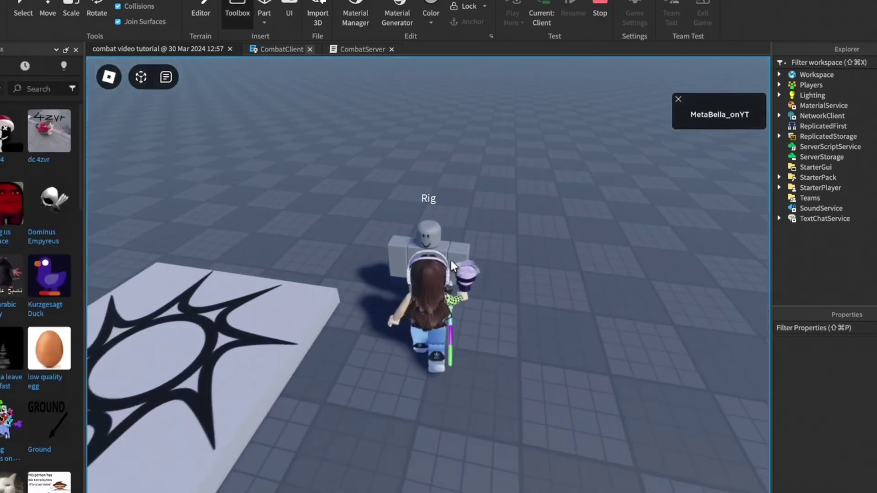
right_click_drag(451, 260, 456, 260)
key("s")
key("s")
key("w")
left_click(455, 260)
left_click(455, 260)
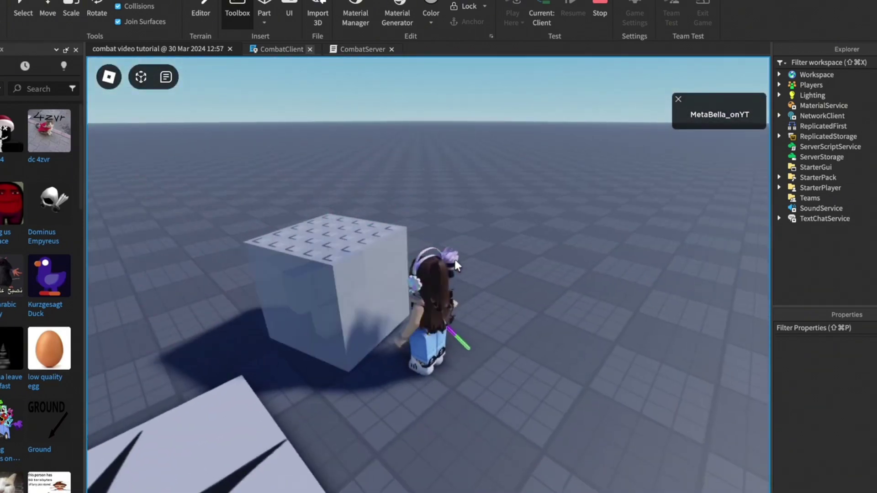
left_click(454, 258)
left_click(454, 258)
right_click_drag(455, 261, 456, 263)
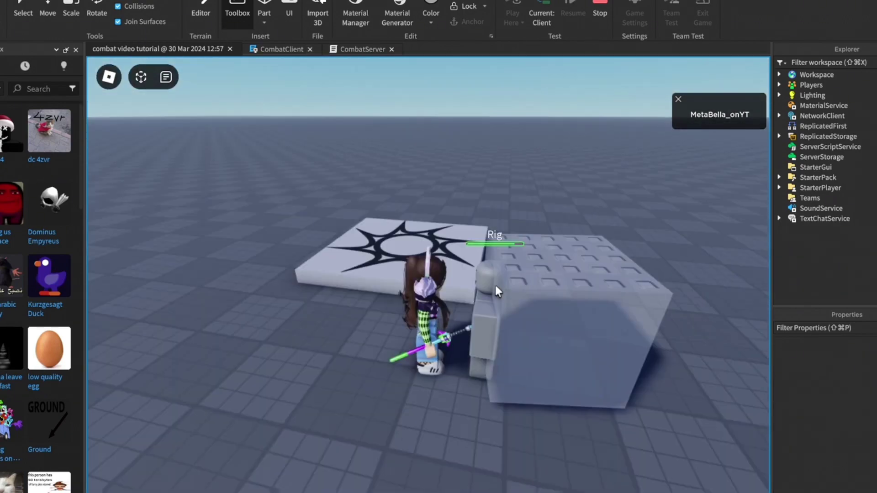
left_click(495, 285)
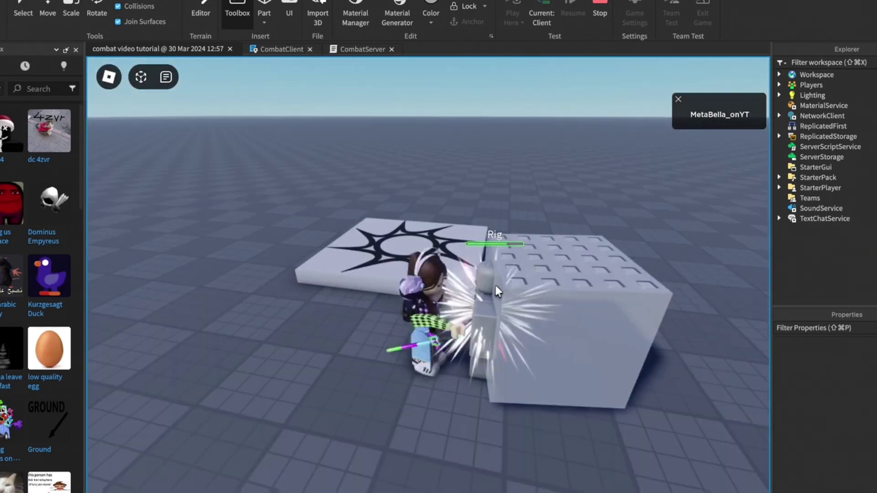
left_click(502, 284)
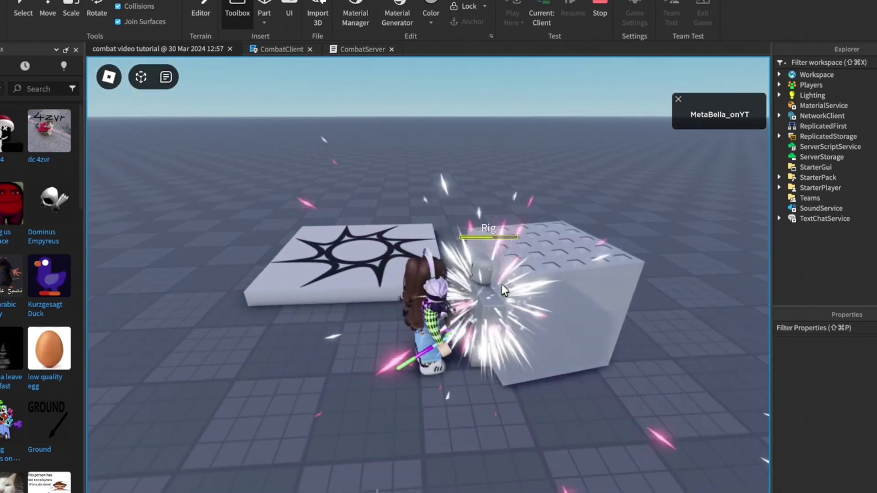
left_click(502, 284)
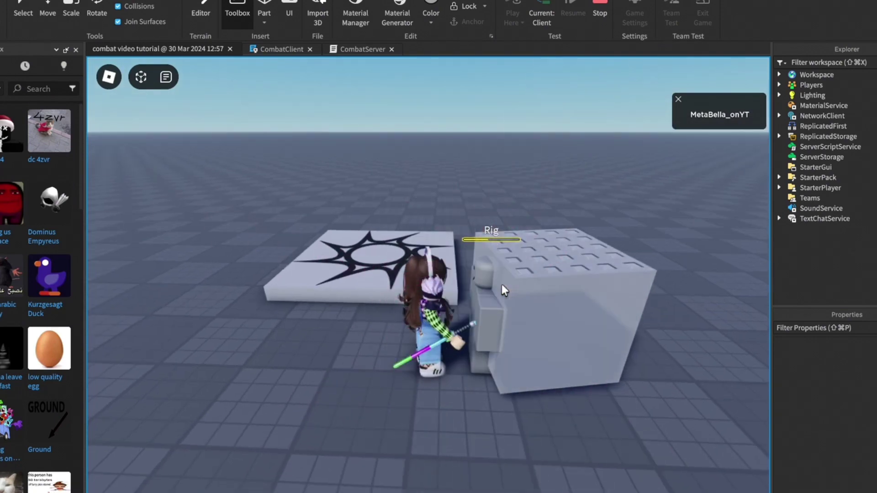
Step: Check the lifetime argument in CombatServer's game.Debris:AddItem line for hitvfx, and punch the Rig once more in the running game
left_click(361, 49)
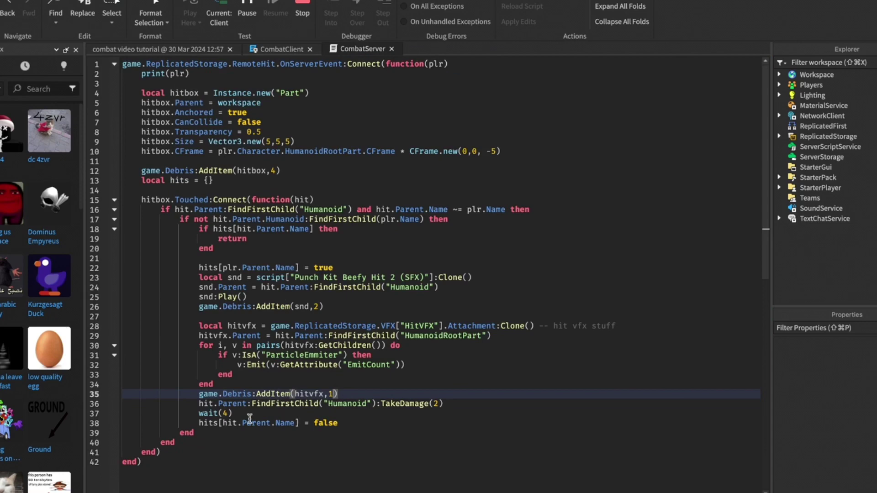
left_click(193, 402)
left_click(213, 393)
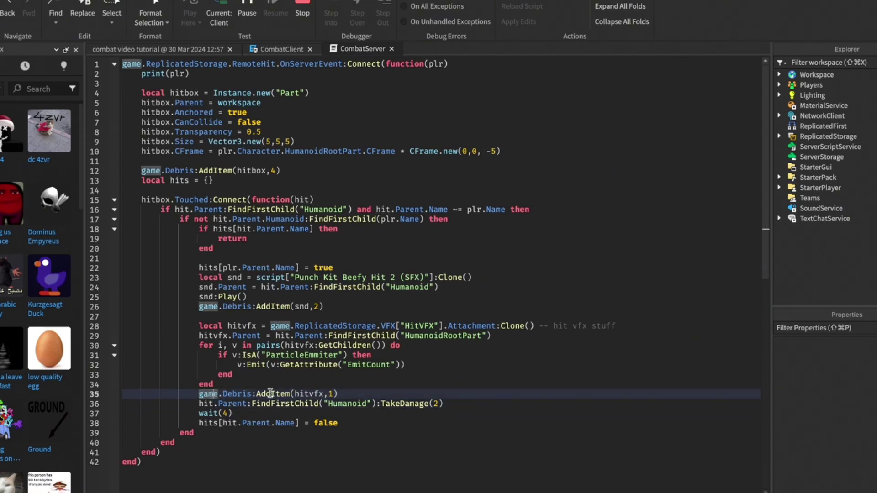
left_click(331, 394)
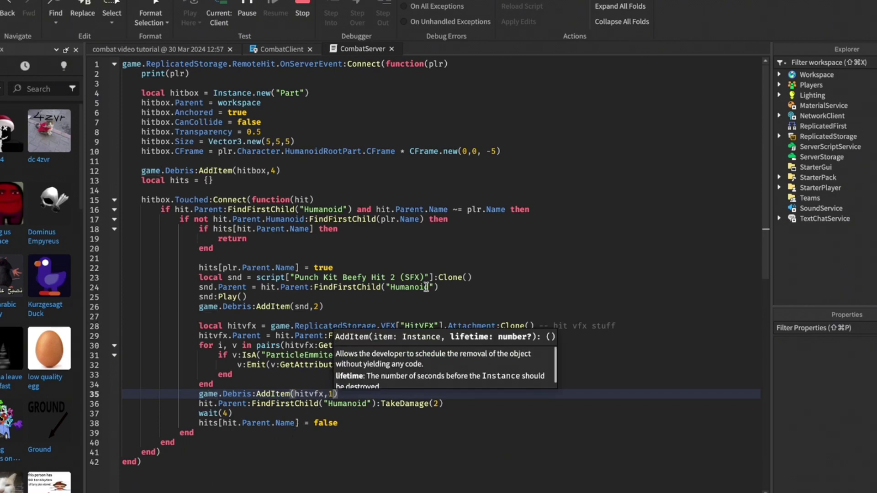
left_click(137, 49)
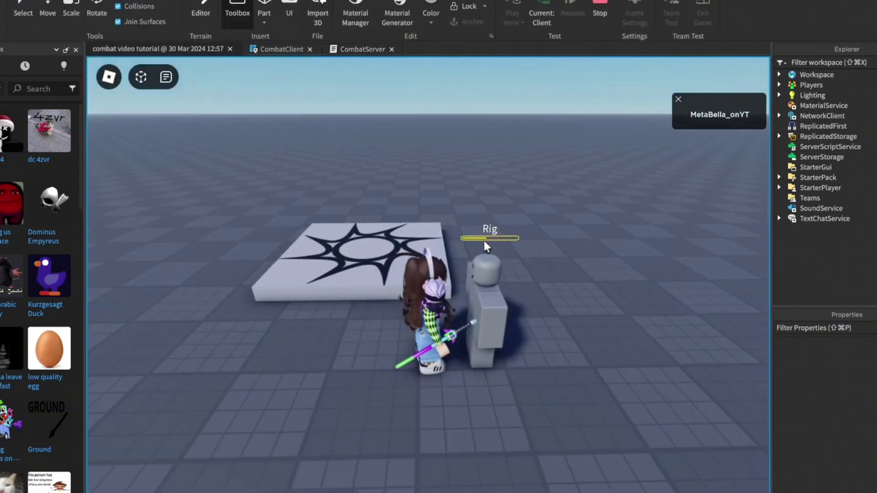
left_click(483, 240)
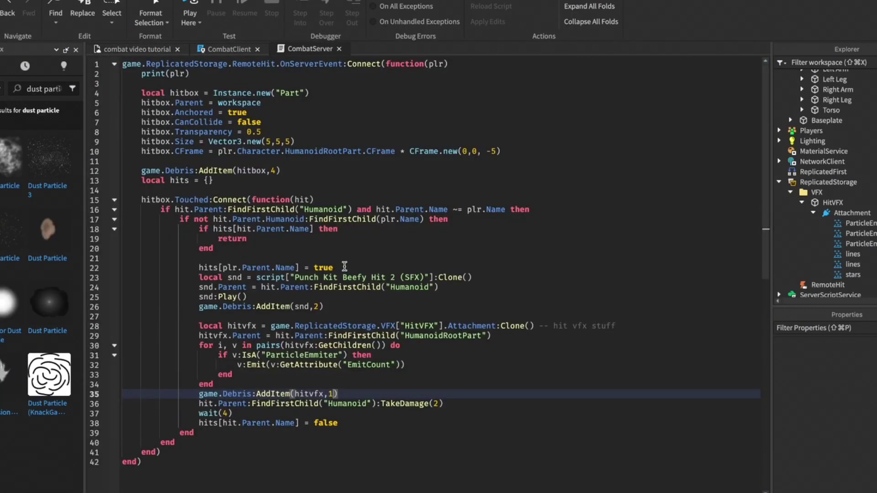
Step: Stop the playtest and set the hitvfx lifetime in CombatServer's game.Debris:AddItem call to 2
key("BackSpace")
type("2")
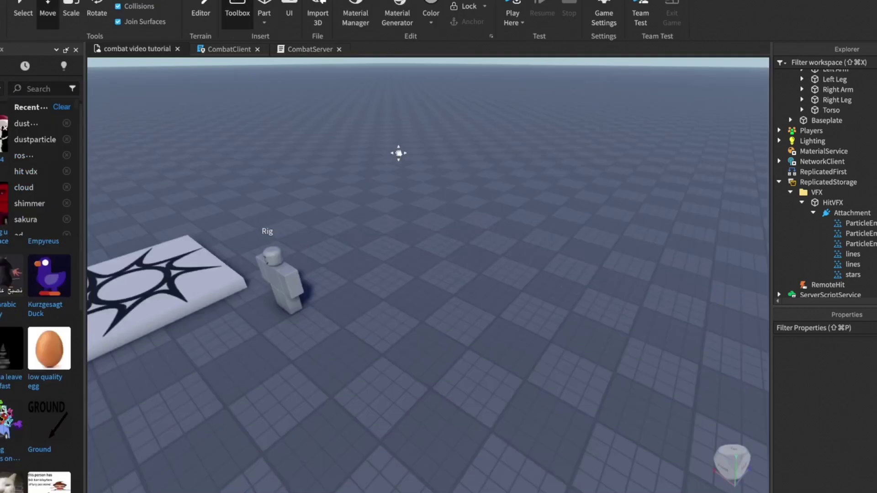
mouse_move(399, 153)
right_mouse_down()
mouse_move(417, 159)
mouse_move(415, 142)
mouse_move(442, 211)
right_mouse_up()
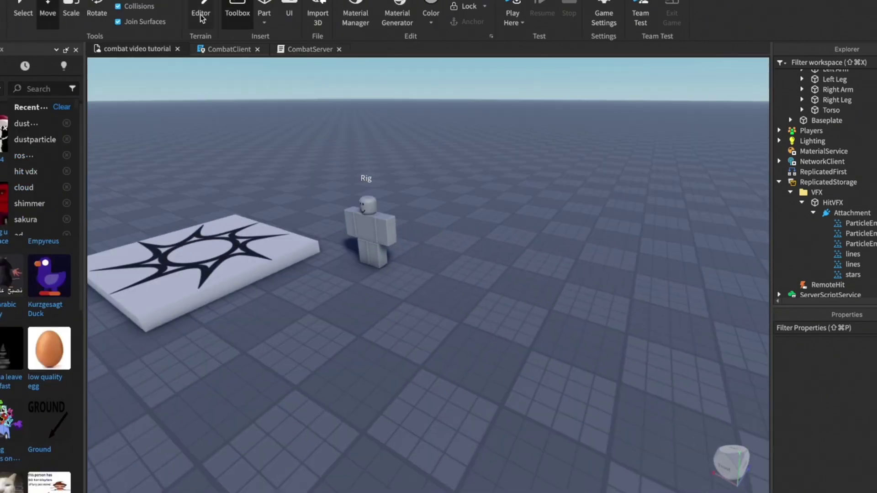